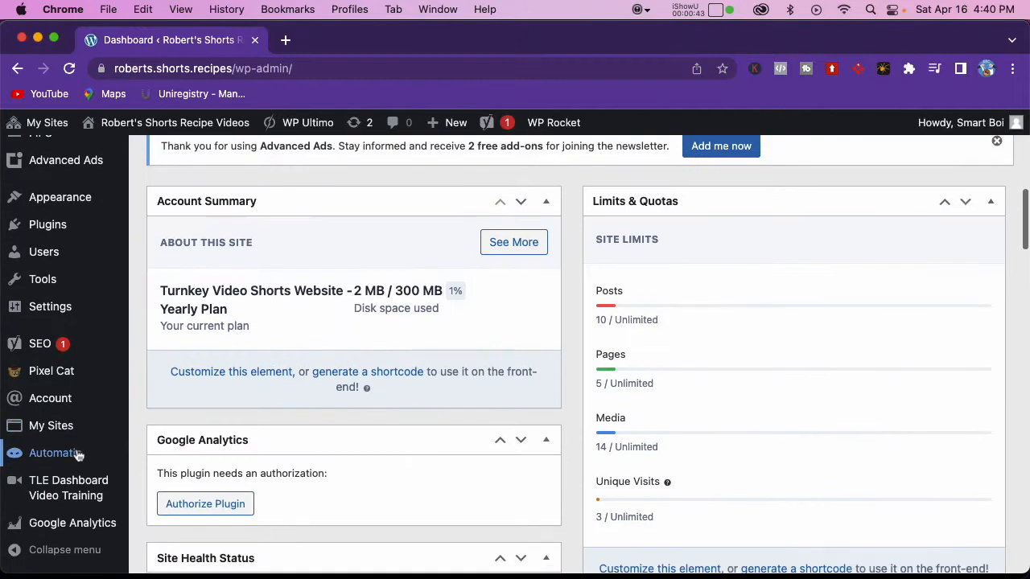
Step: Open the Automatic campaigns list and duplicate the My Shorts Videos campaign under the name Shorts Product Reviews
left_click(170, 457)
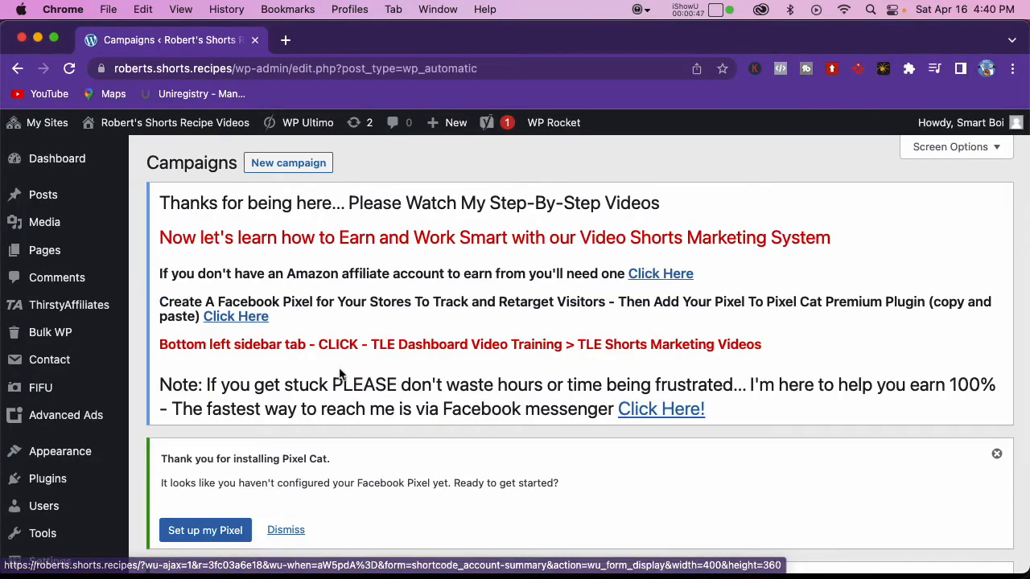
scroll(340, 374, "down", 5)
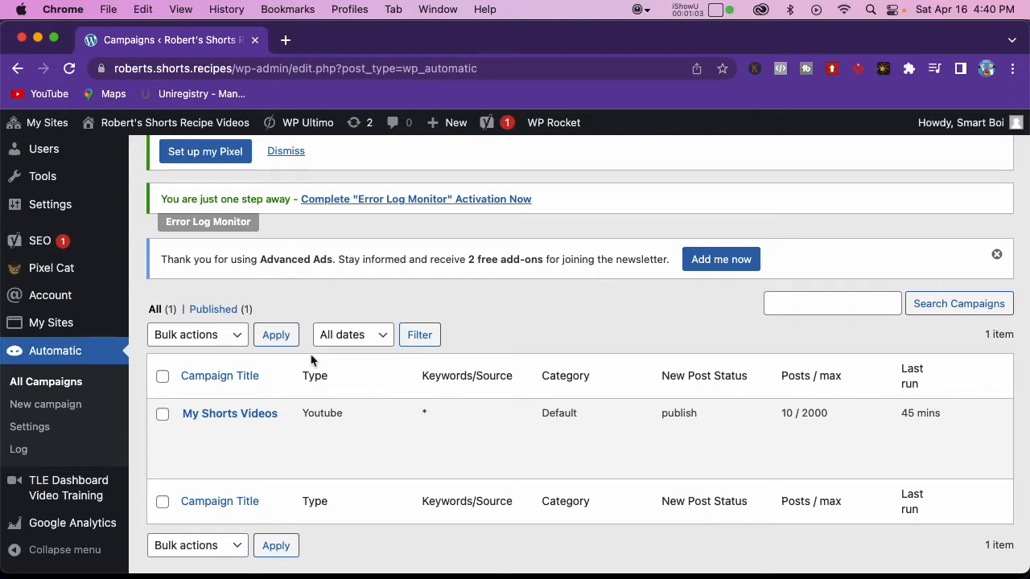
mouse_move(241, 425)
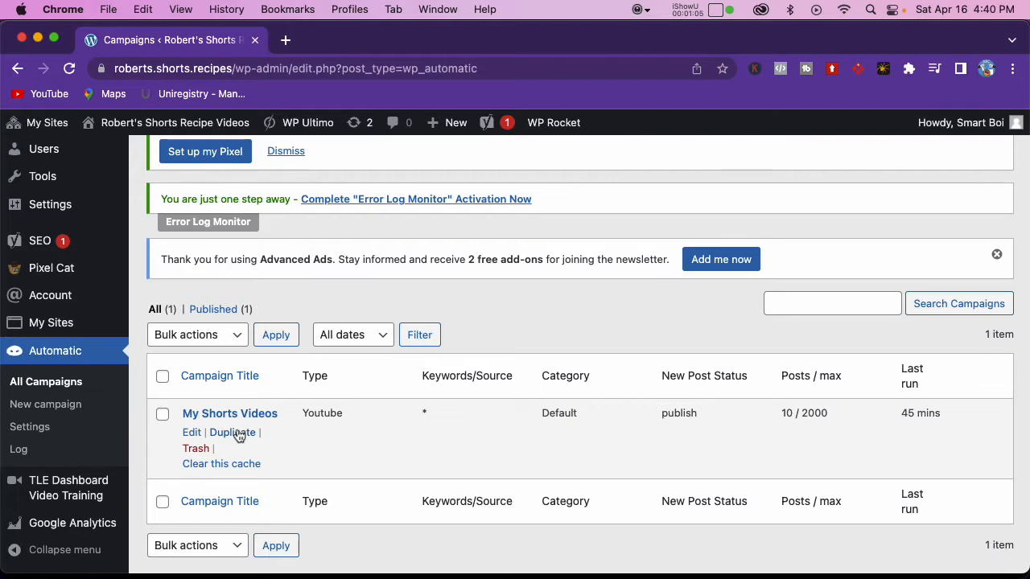
left_click(236, 434)
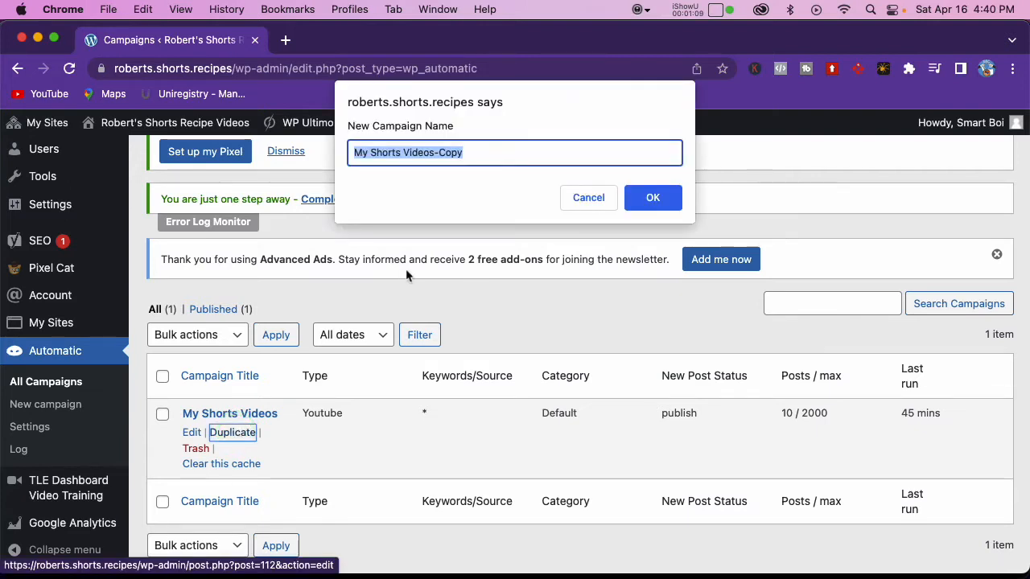
type("Shorts Product Reviews")
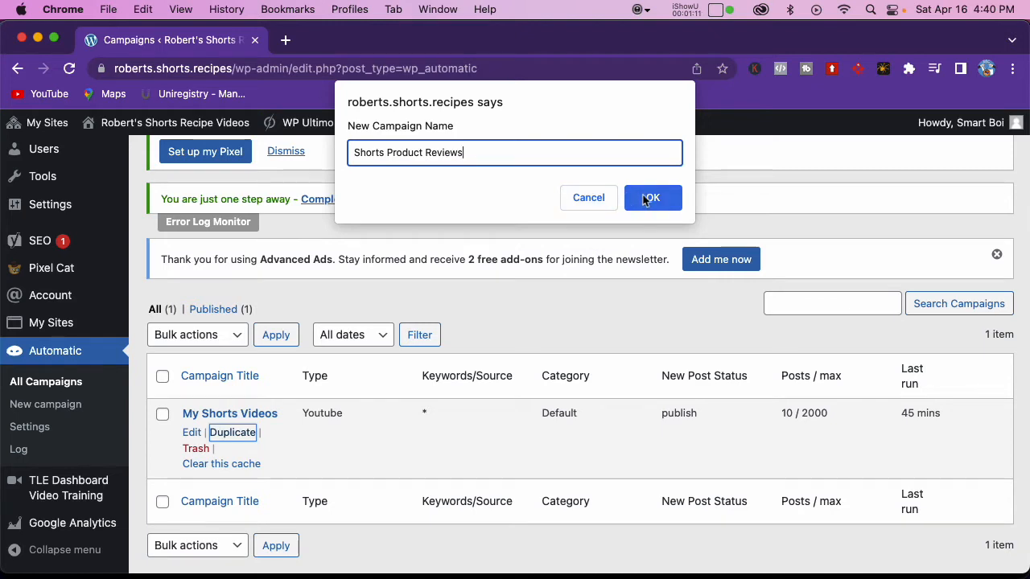
left_click(646, 200)
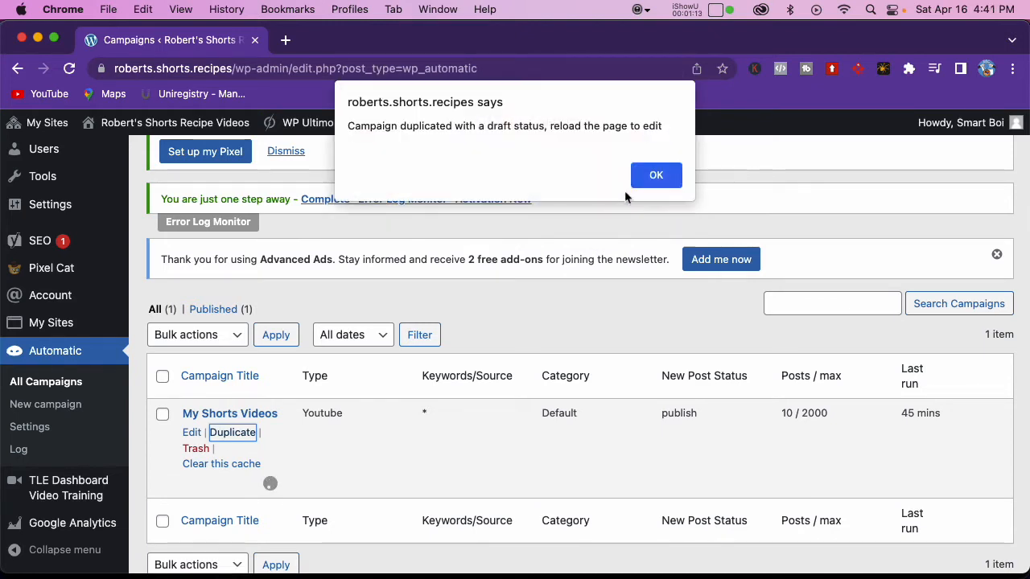
left_click(651, 176)
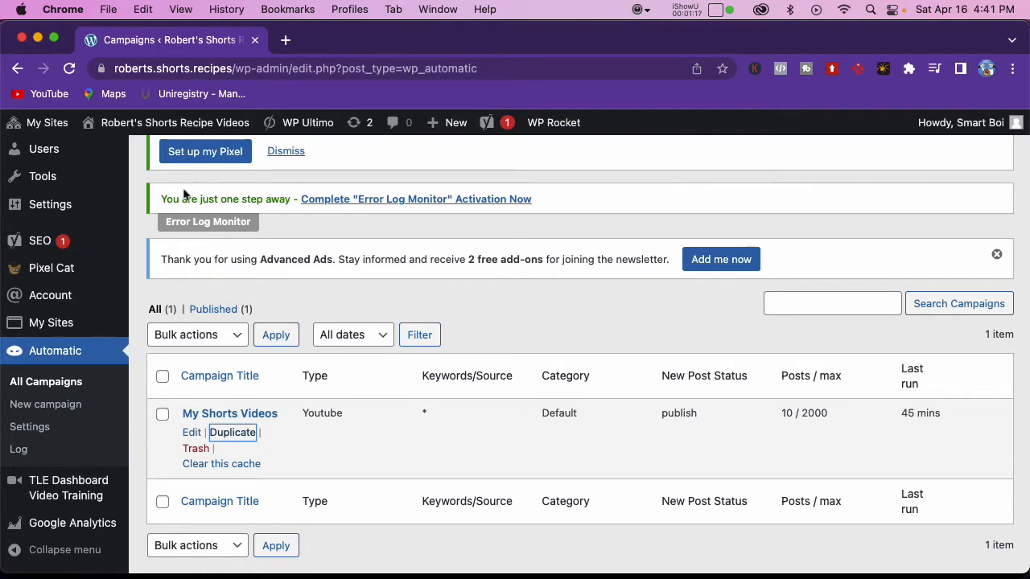
Step: Reload the campaigns list and open the Shorts Product Reviews draft for editing in a new window
left_click(70, 70)
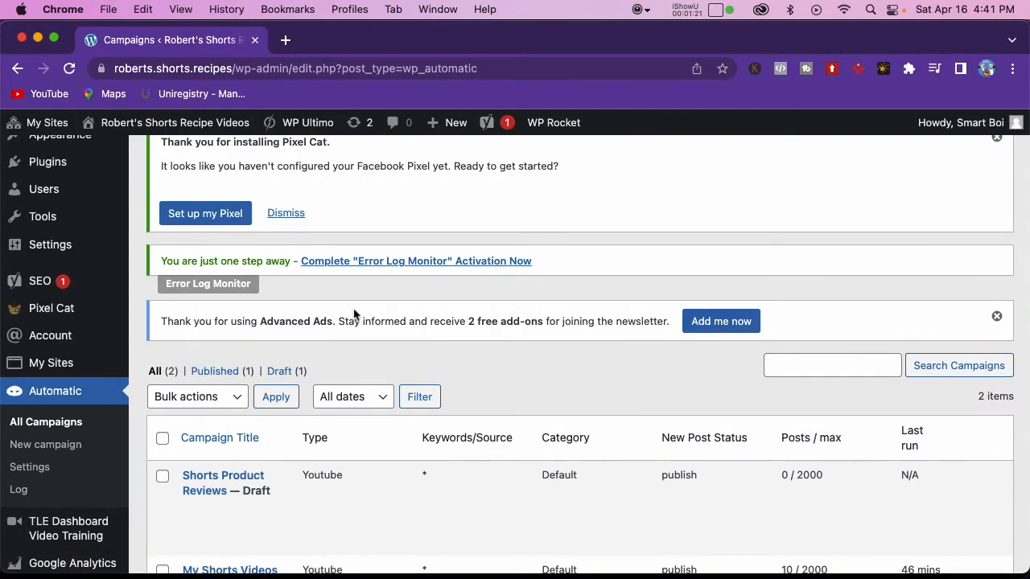
scroll(353, 308, "down", 3)
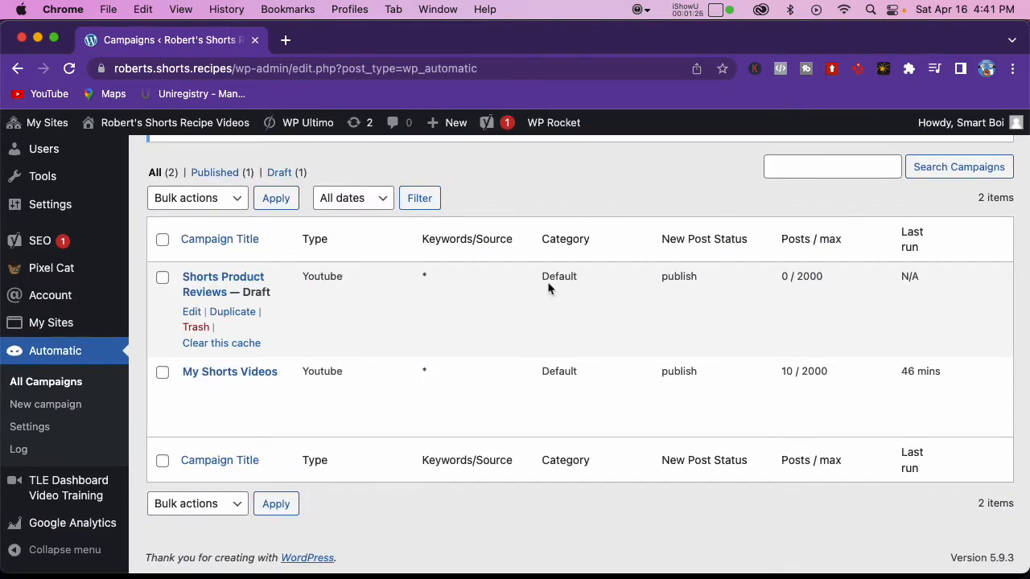
right_click(192, 311)
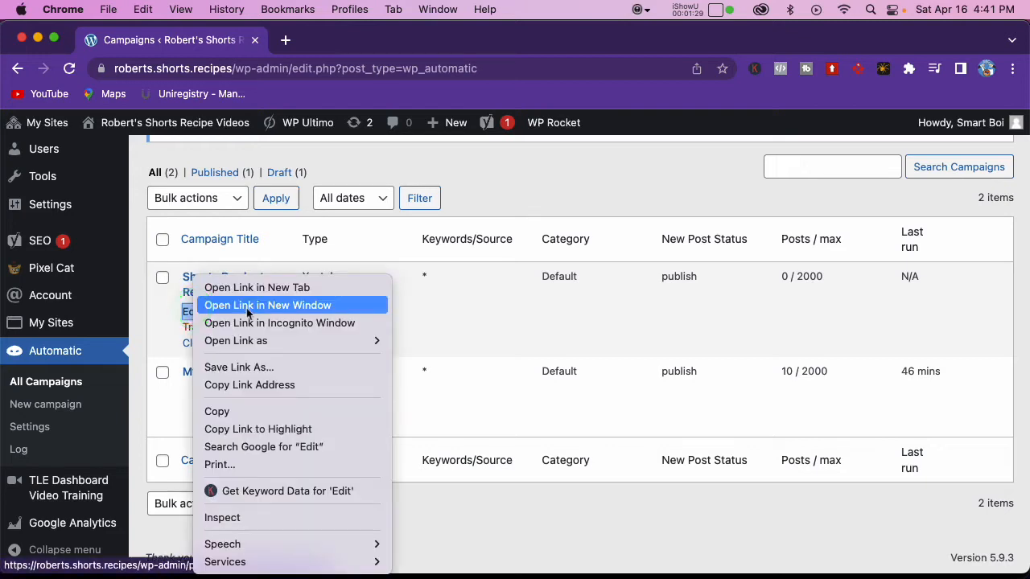
left_click(248, 311)
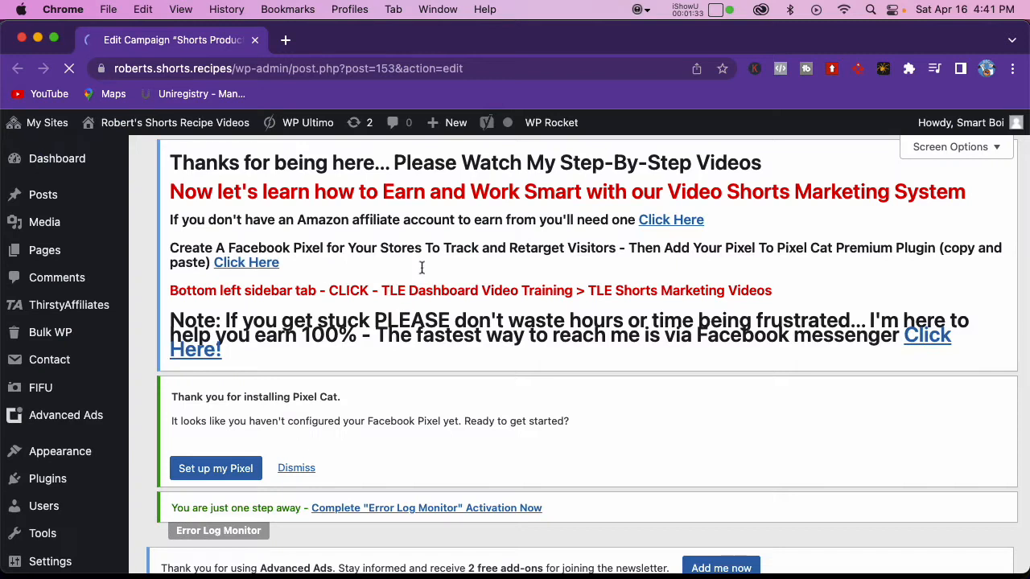
Step: Assign the campaign's posts to the Shorts Reviews category
scroll(422, 270, "down", 10)
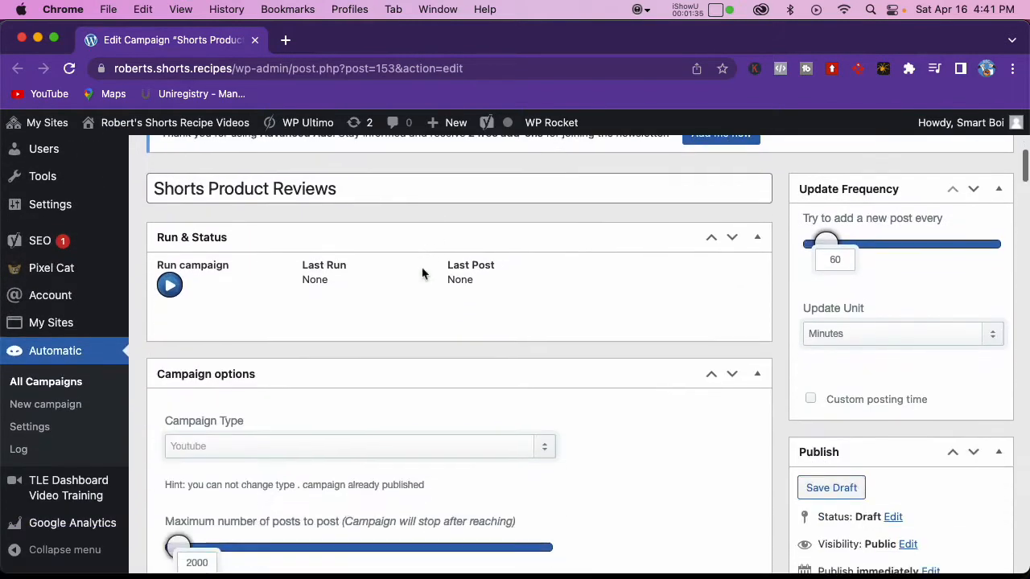
scroll(421, 274, "down", 1)
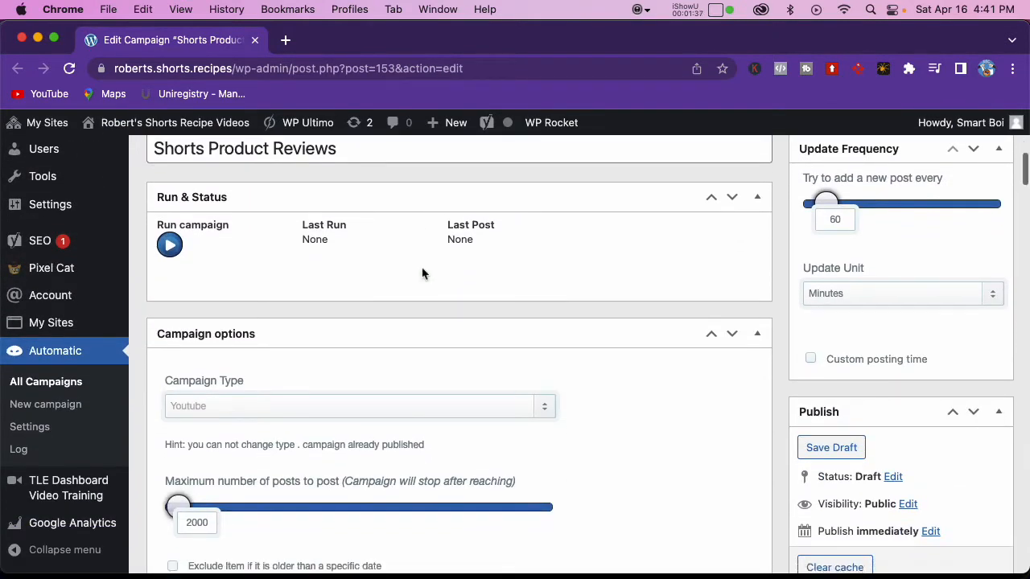
scroll(423, 271, "down", 2)
scroll(436, 281, "up", 2)
scroll(436, 281, "up", 1)
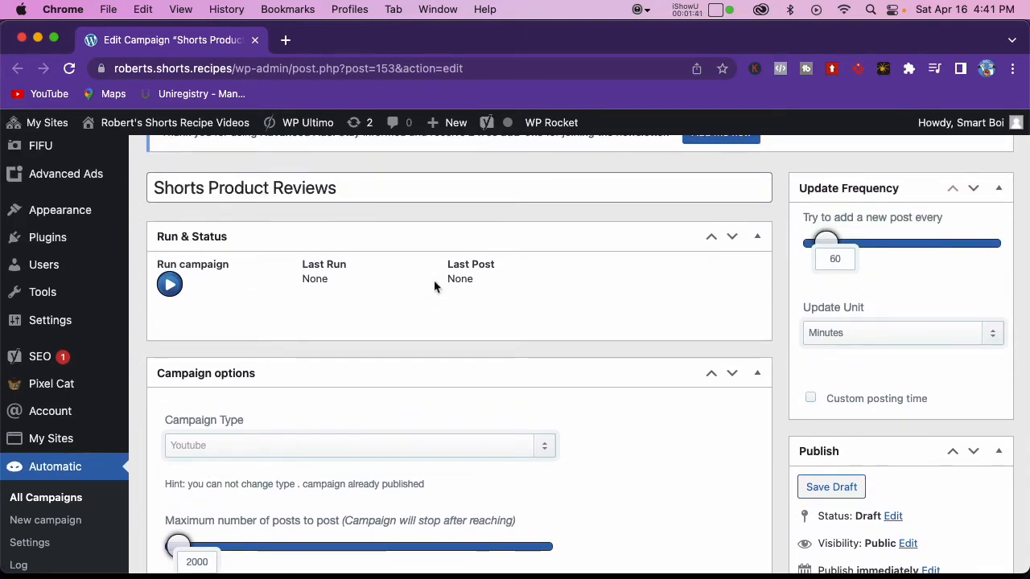
scroll(428, 288, "down", 20)
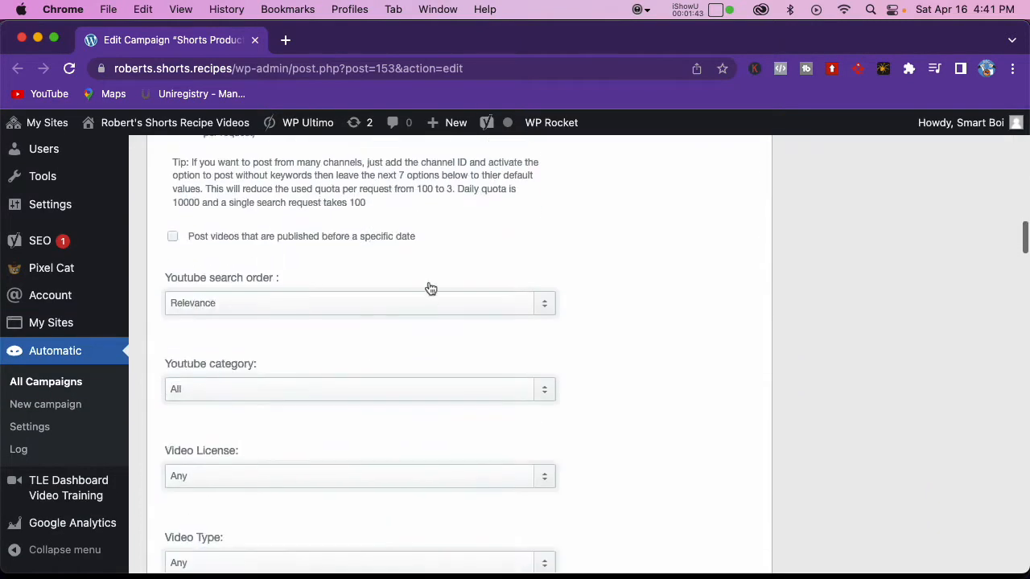
scroll(430, 288, "down", 15)
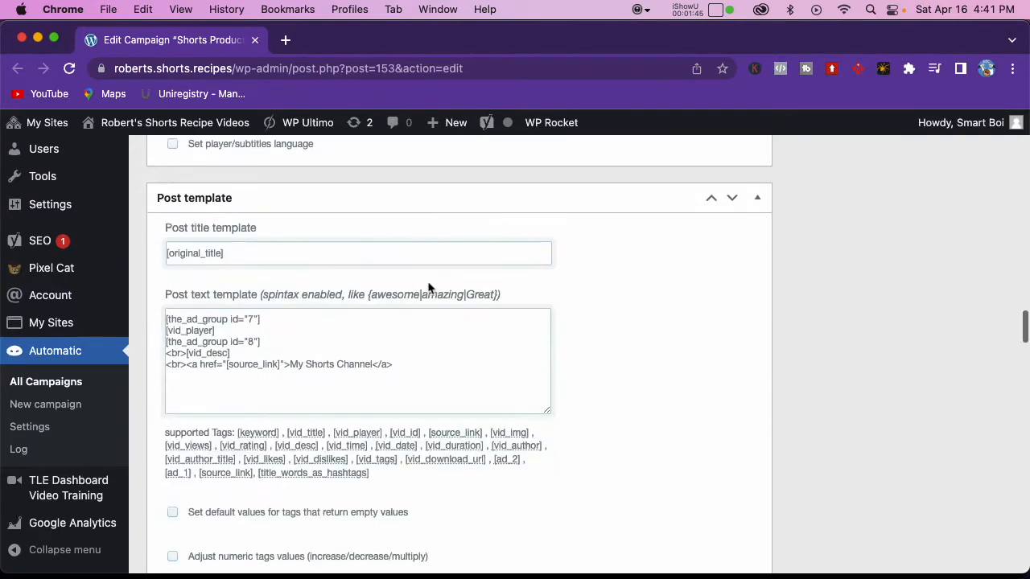
scroll(427, 282, "down", 10)
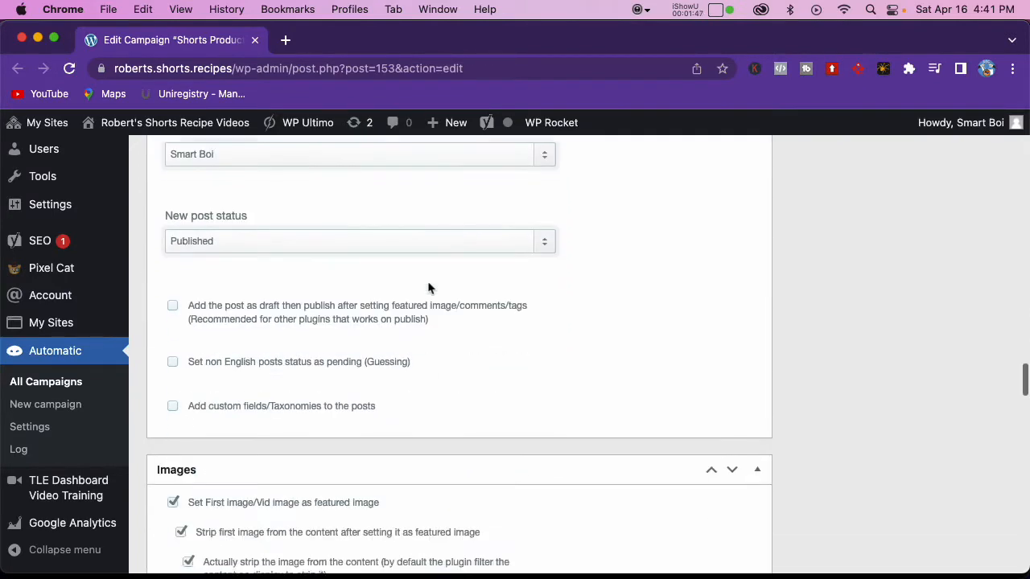
scroll(427, 283, "down", 10)
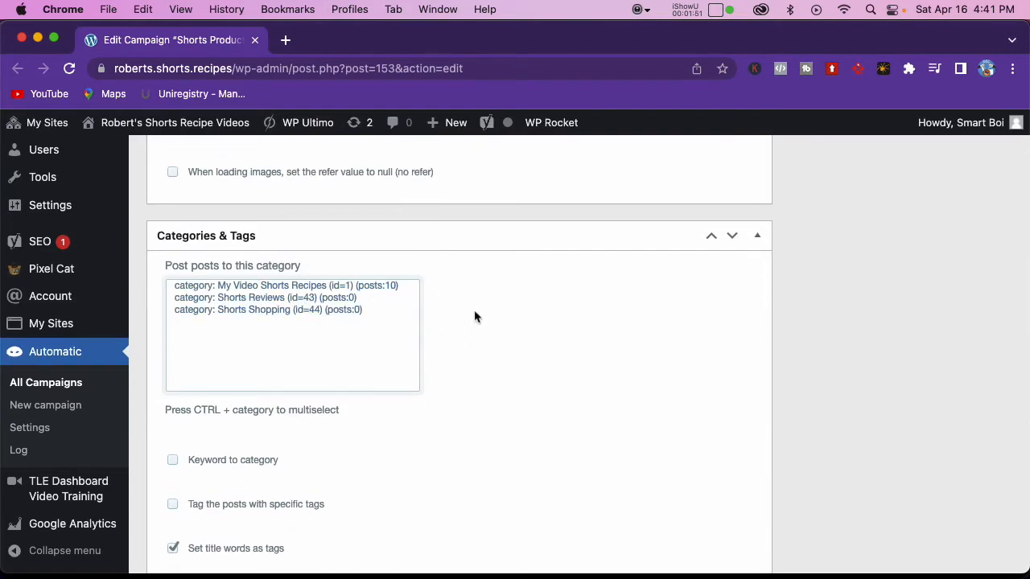
left_click(348, 298)
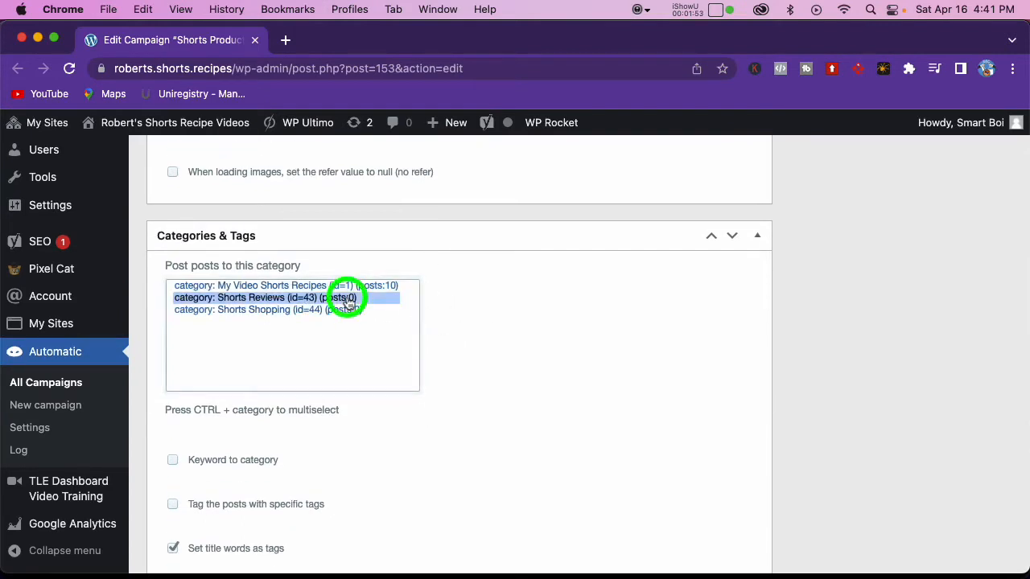
Step: Examine the ad group 7 and 8 shortcodes in the post text template and the Advanced Ads pages that manage them
scroll(666, 322, "up", 20)
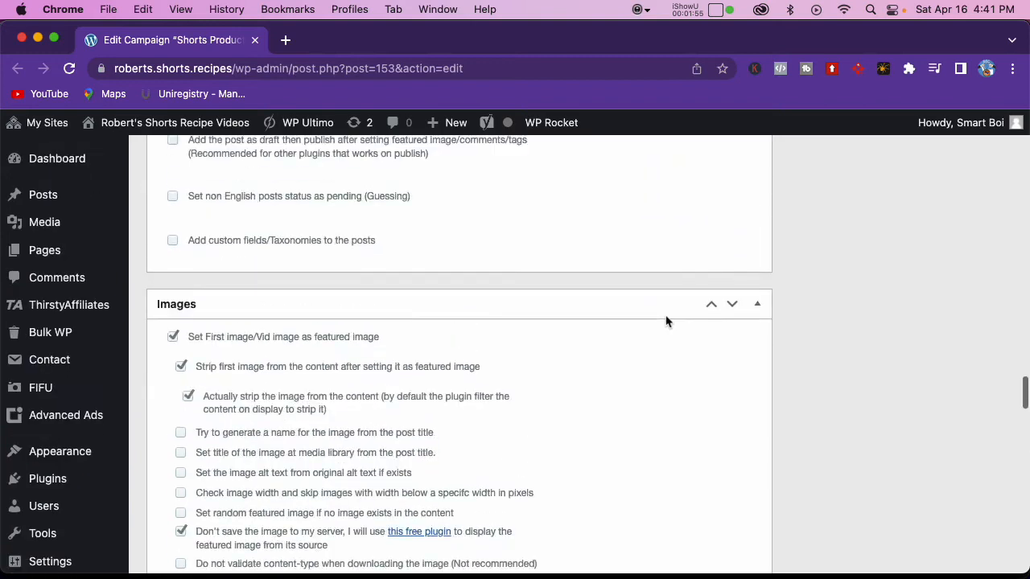
scroll(666, 322, "up", 4)
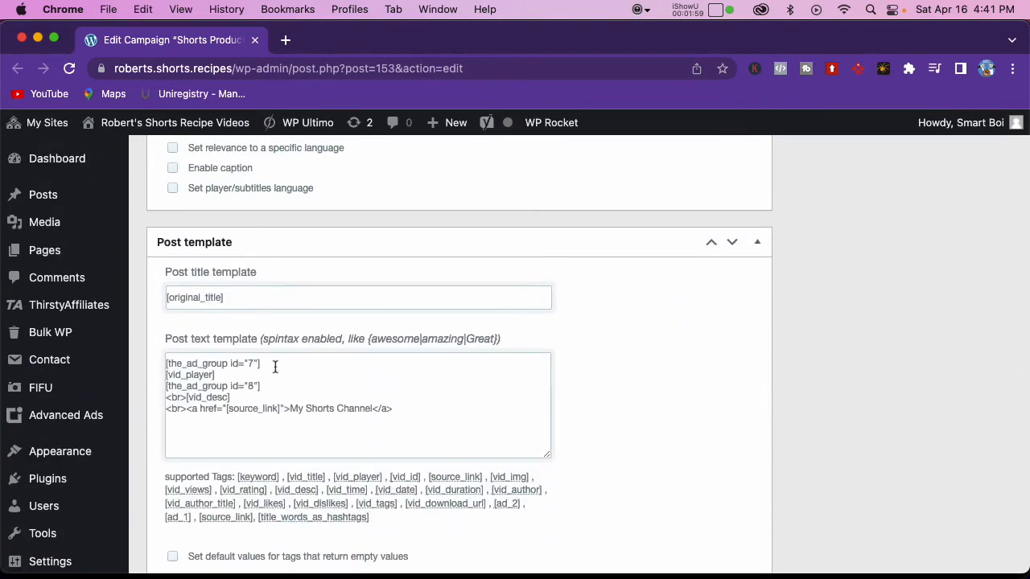
left_click_drag(269, 364, 165, 364)
left_click_drag(266, 386, 143, 389)
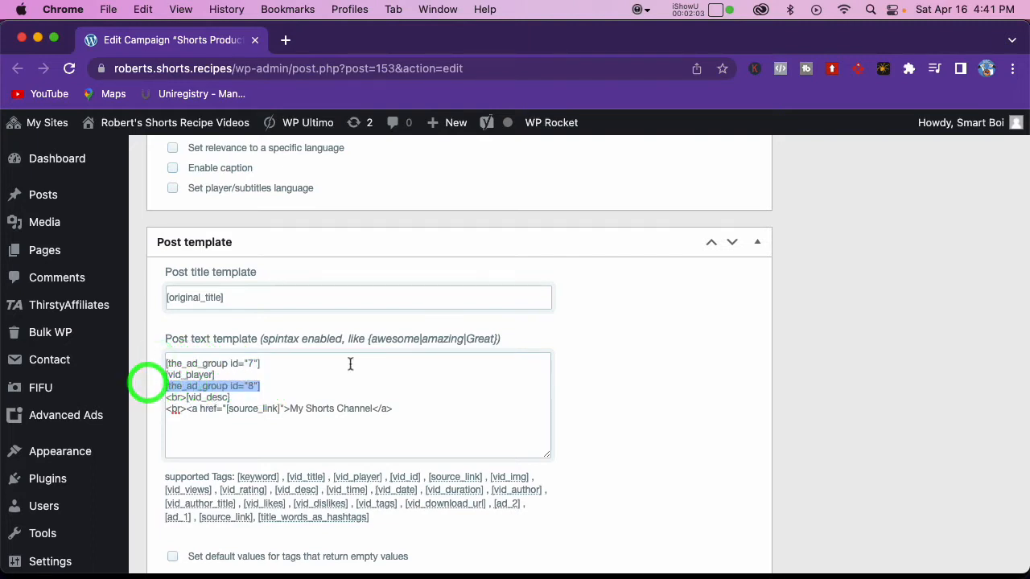
scroll(319, 313, "up", 3)
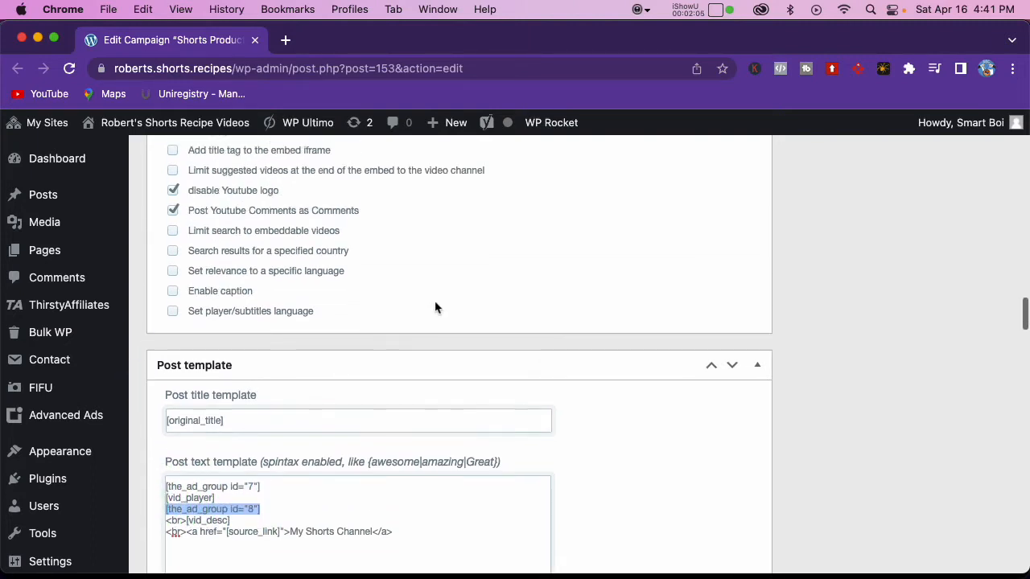
mouse_move(88, 417)
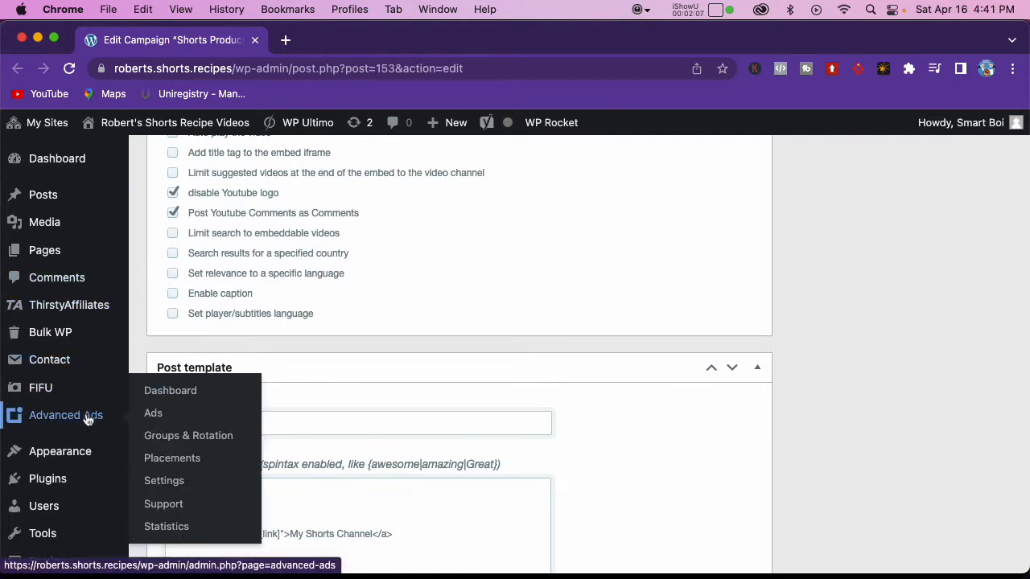
scroll(88, 419, "up", 1)
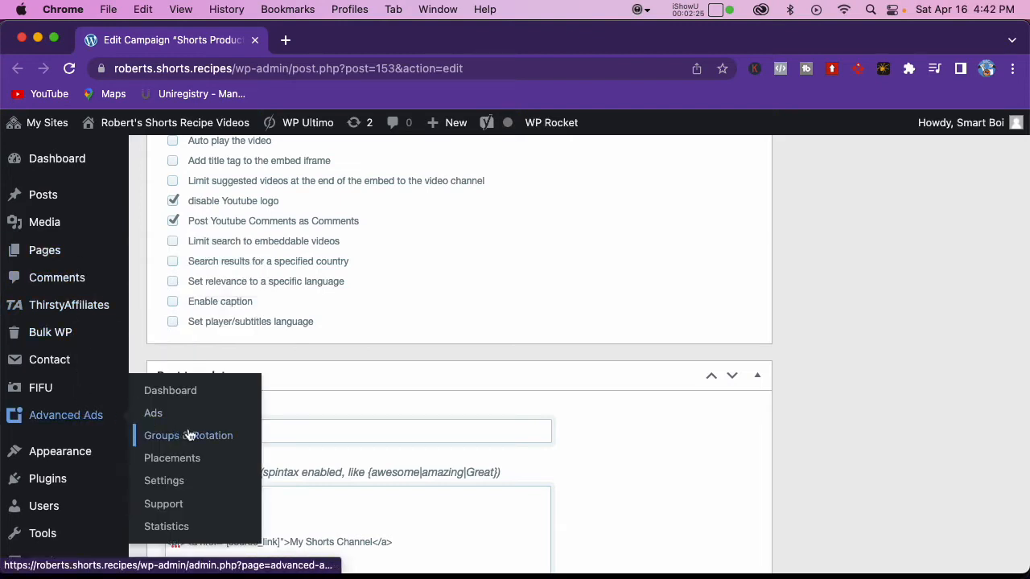
Step: Turn off posting from a specific YouTube channel/playlist in the campaign options
scroll(411, 392, "up", 3)
scroll(413, 394, "up", 15)
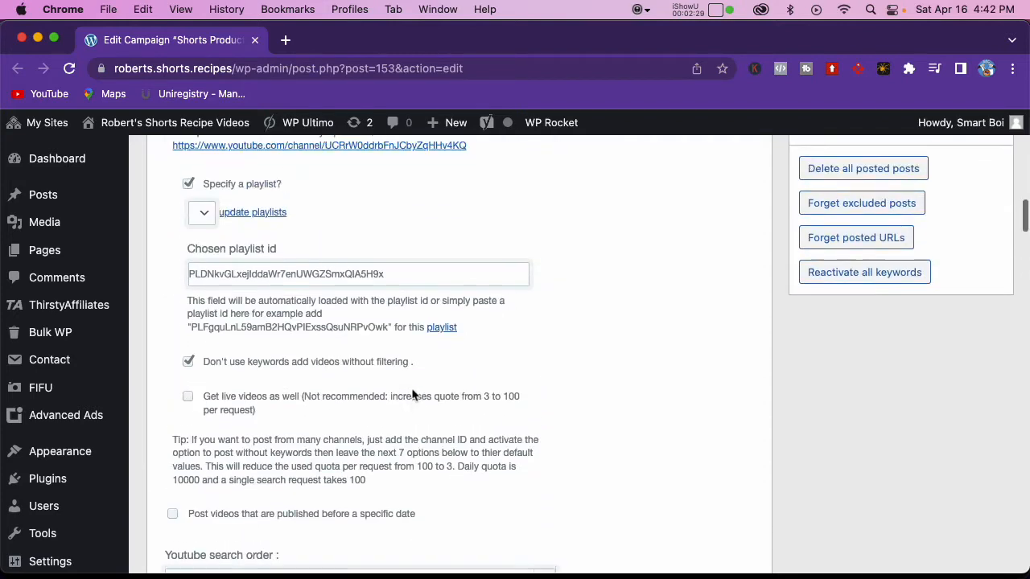
scroll(411, 394, "up", 13)
scroll(412, 392, "down", 7)
scroll(411, 393, "up", 3)
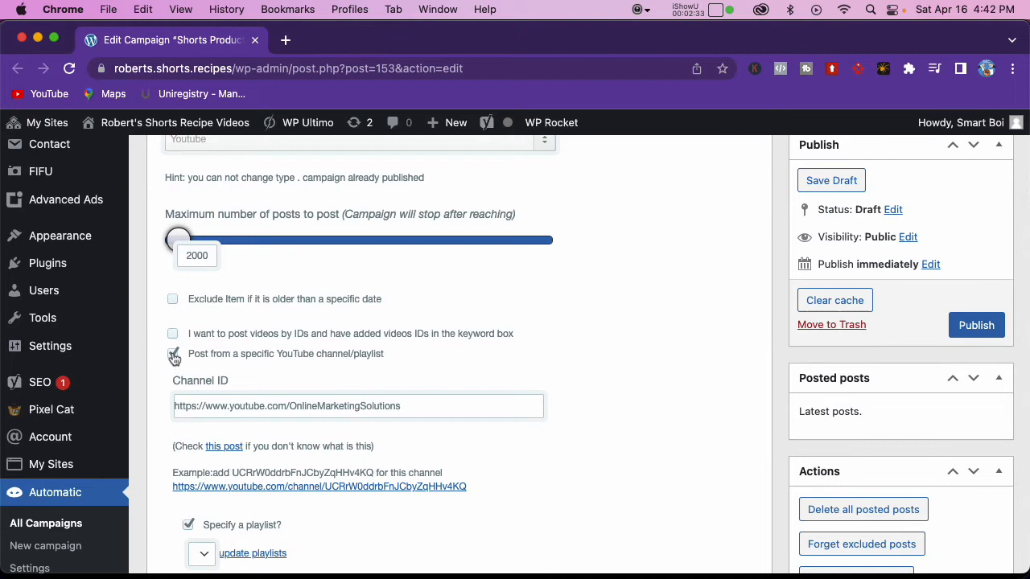
left_click(173, 352)
scroll(185, 358, "down", 3)
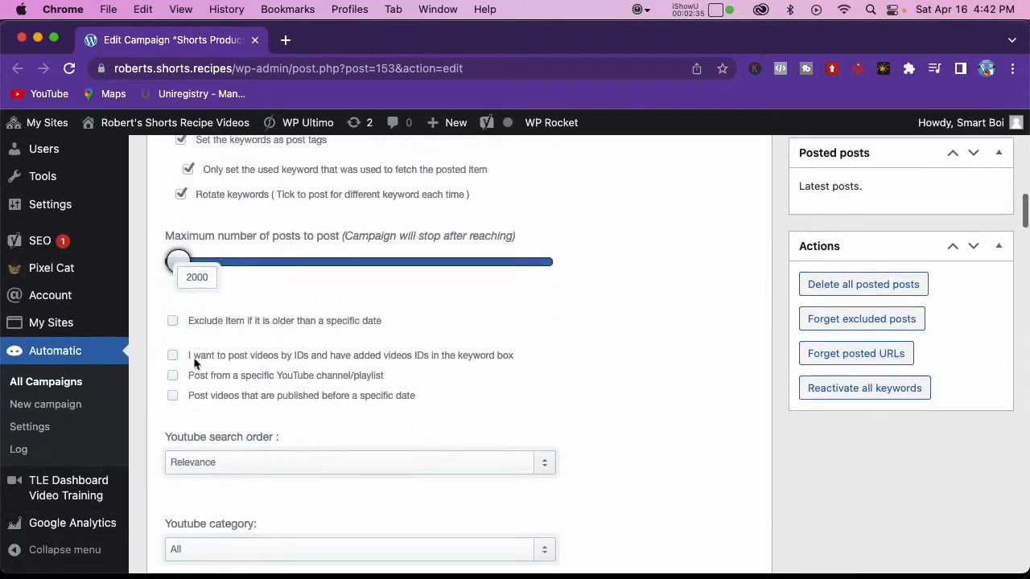
Step: Enter "#shorts product reviews" as the campaign keyword
scroll(194, 363, "up", 10)
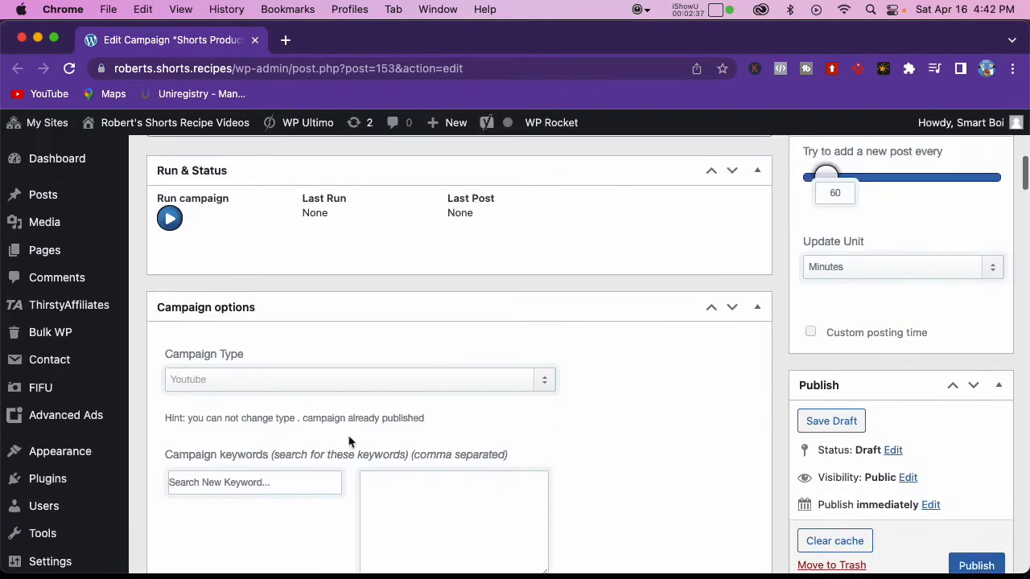
left_click(394, 487)
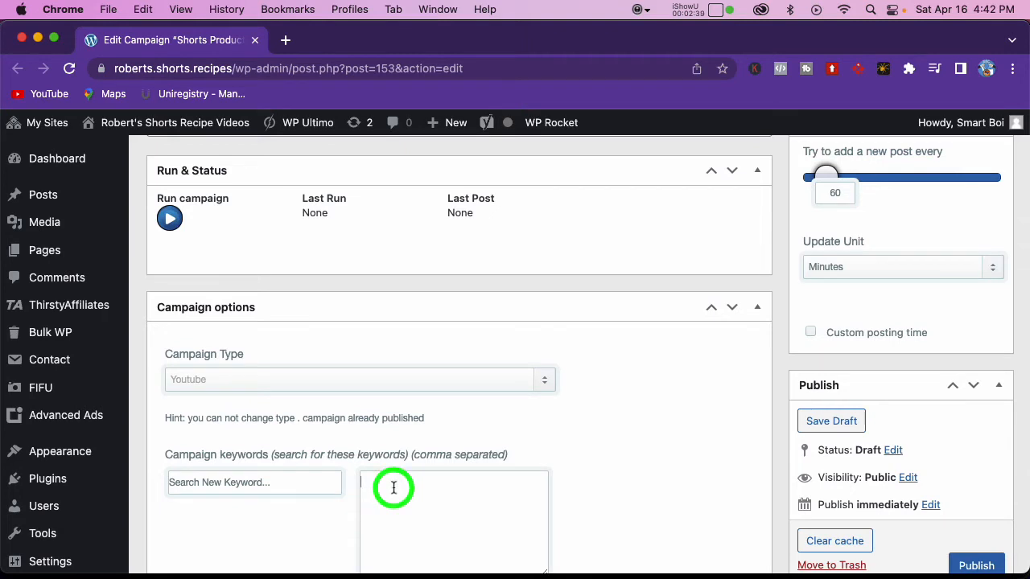
type("#shorts product reviews")
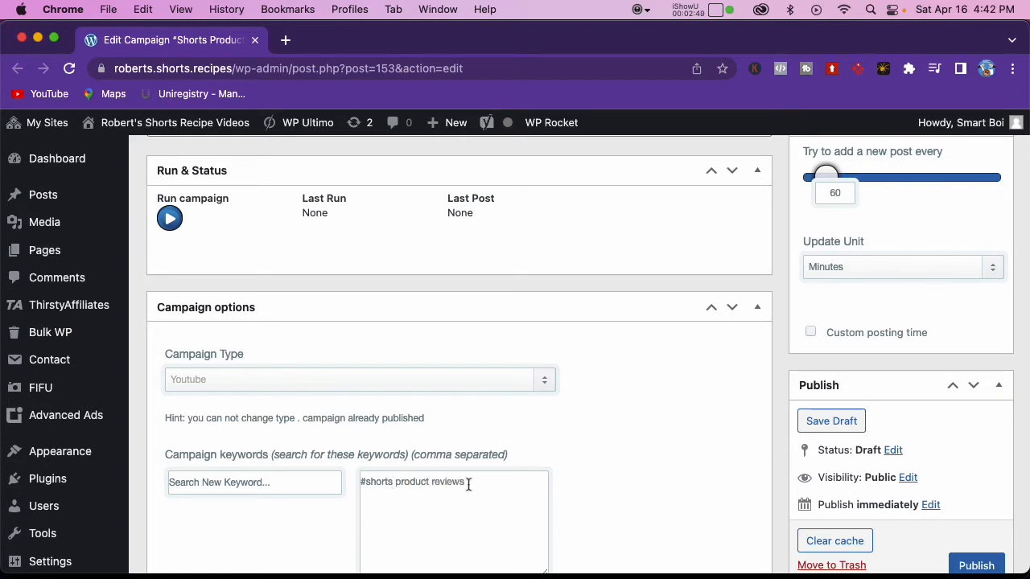
scroll(511, 485, "down", 5)
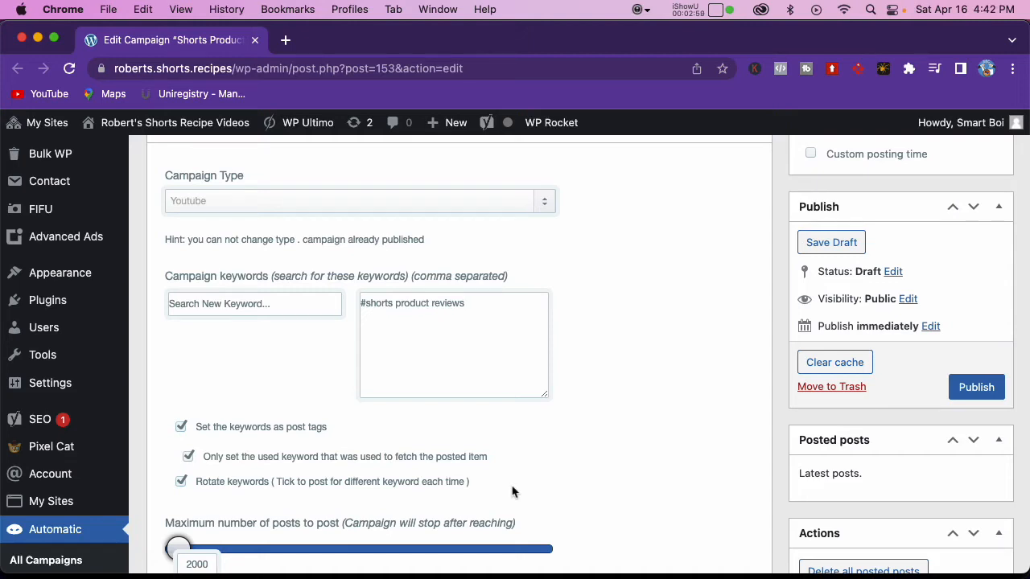
left_click(589, 415)
scroll(615, 354, "down", 2)
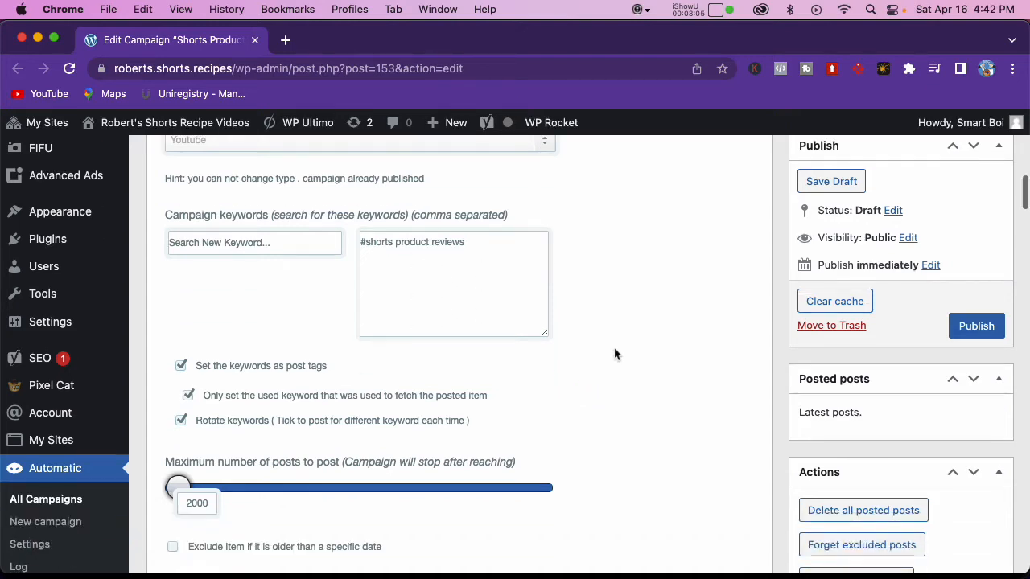
scroll(615, 354, "down", 10)
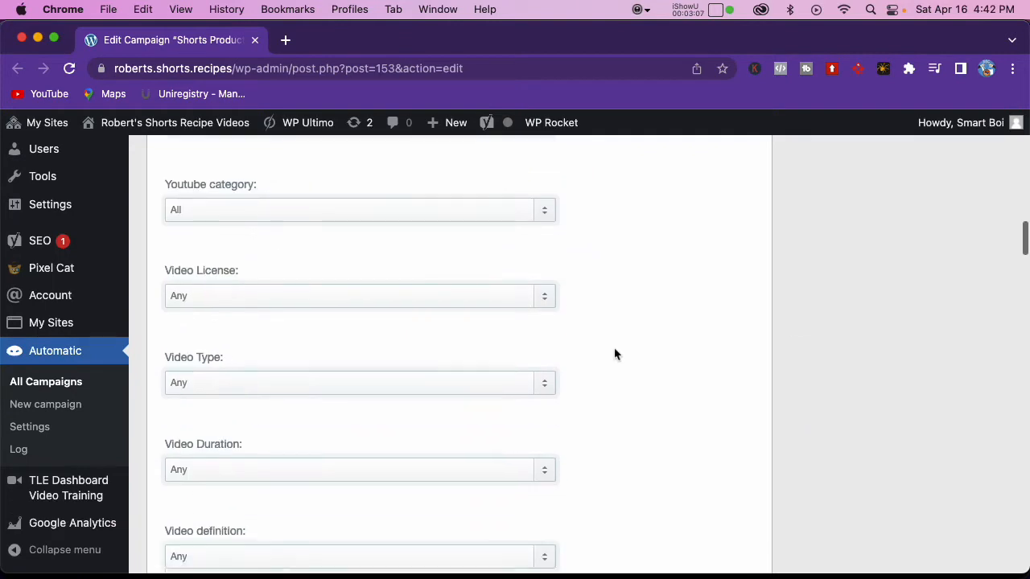
scroll(615, 354, "up", 7)
scroll(615, 354, "up", 5)
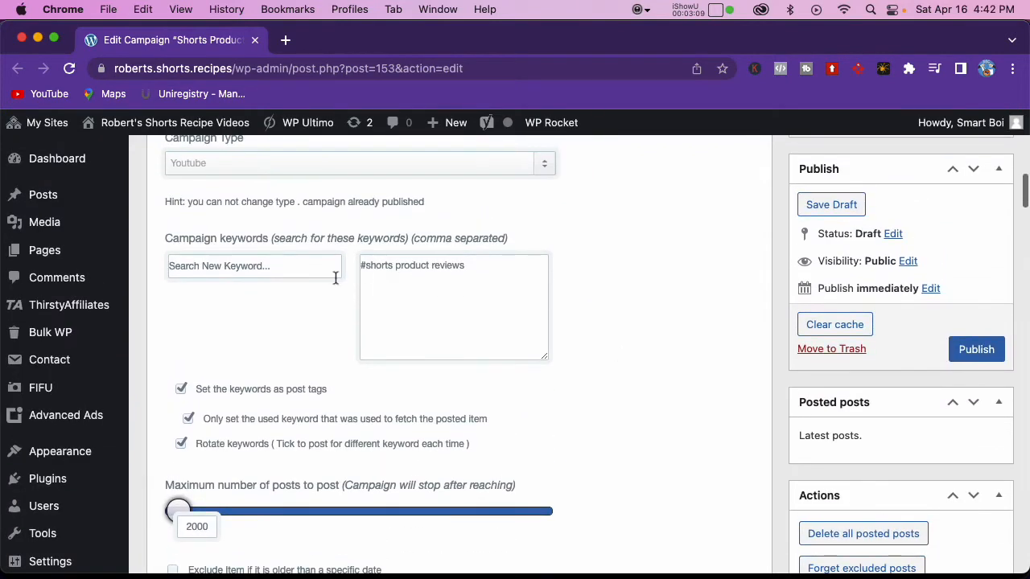
Step: Set the campaign's video relevance to a specific language, using the language code "en"
scroll(581, 318, "down", 10)
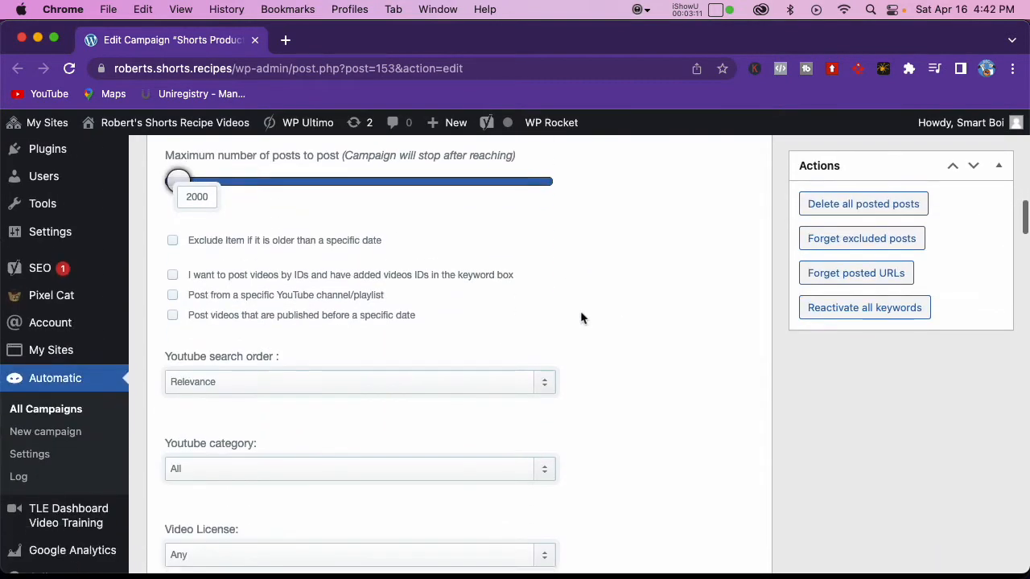
scroll(580, 317, "down", 12)
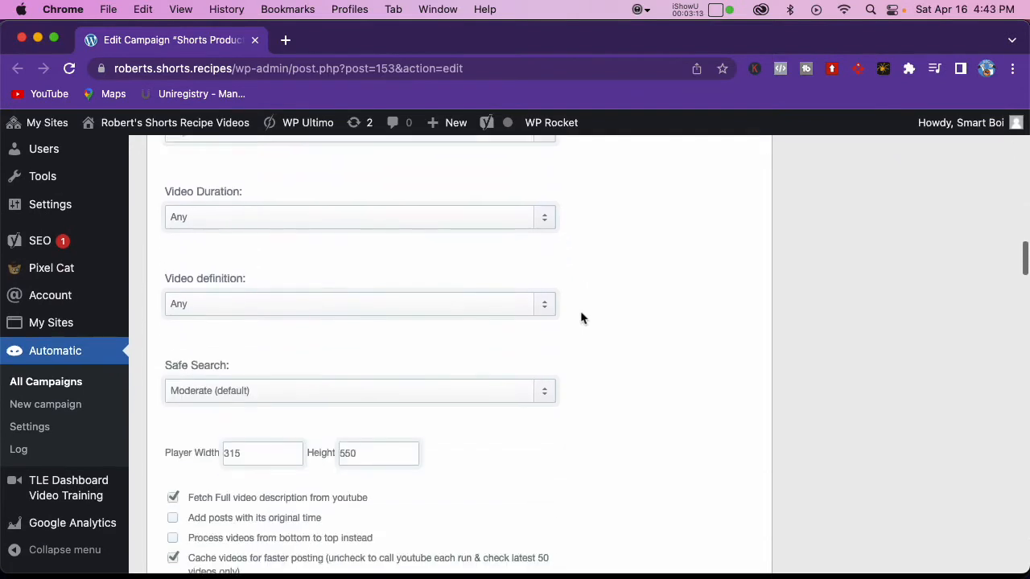
scroll(581, 318, "down", 1)
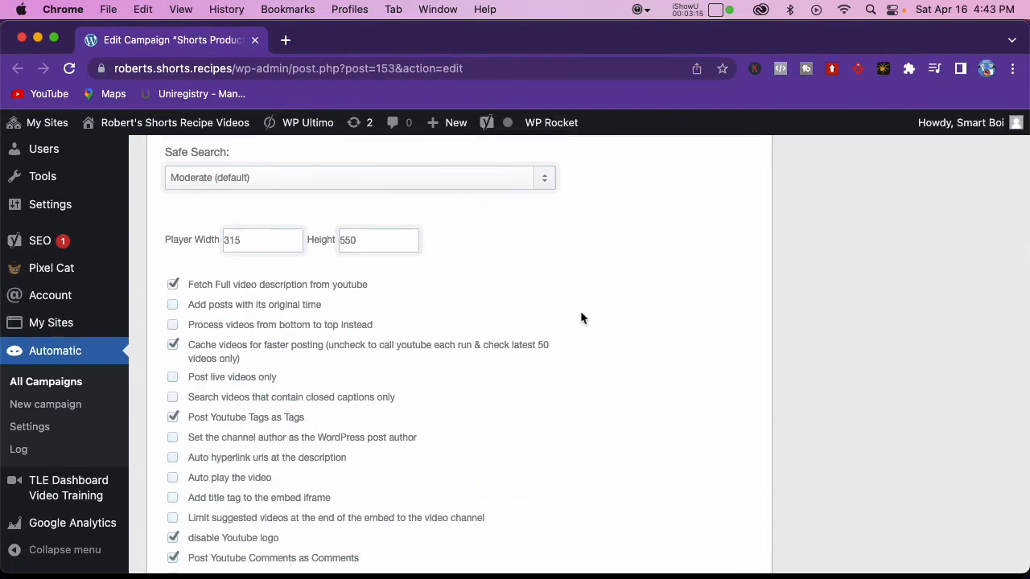
scroll(581, 318, "down", 5)
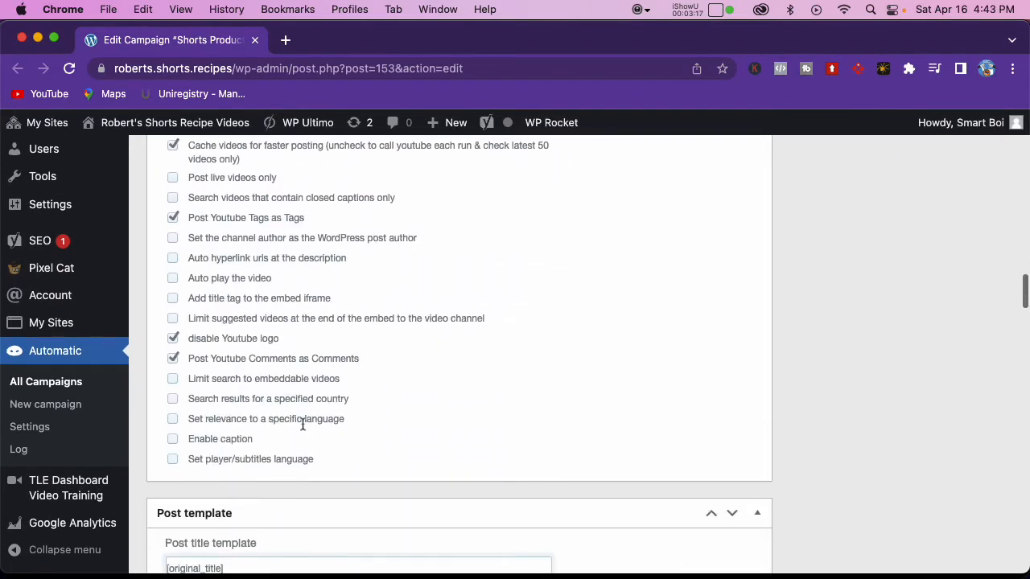
left_click(173, 419)
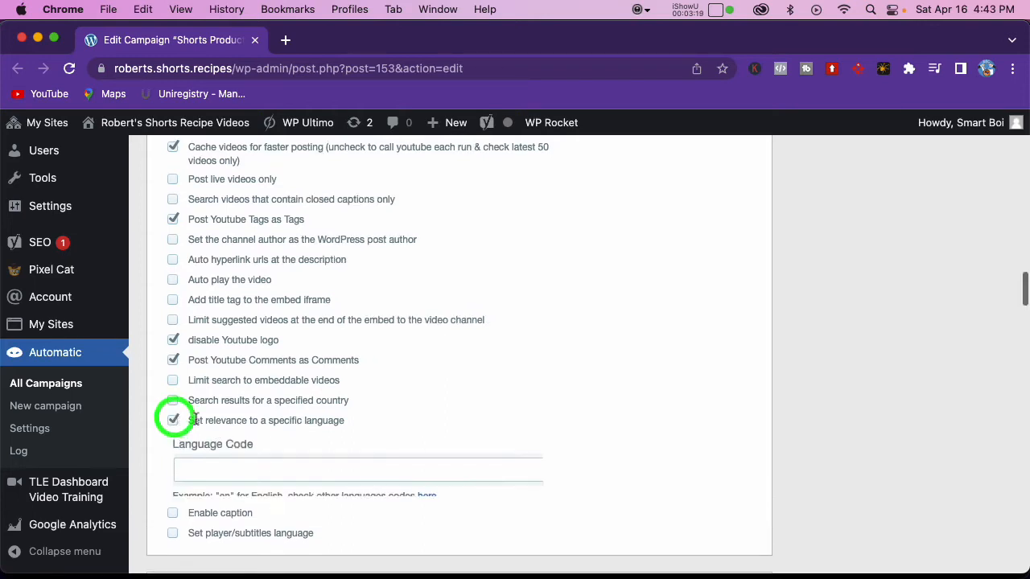
left_click(224, 469)
type("en")
left_click(515, 417)
Step: Restrict the campaign's search results to a specified country, using the region code "US"
scroll(513, 418, "down", 5)
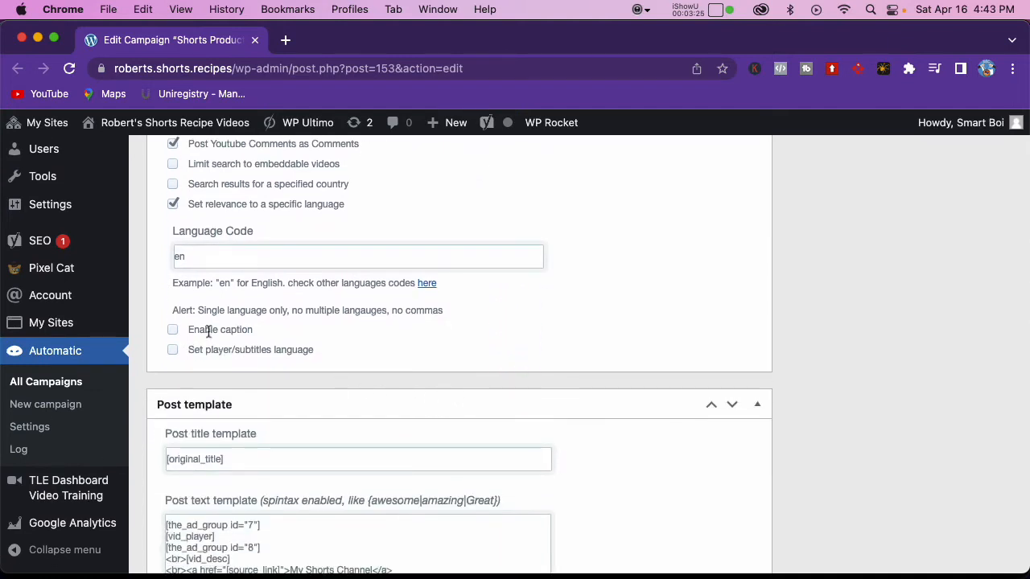
scroll(207, 332, "up", 1)
left_click(174, 226)
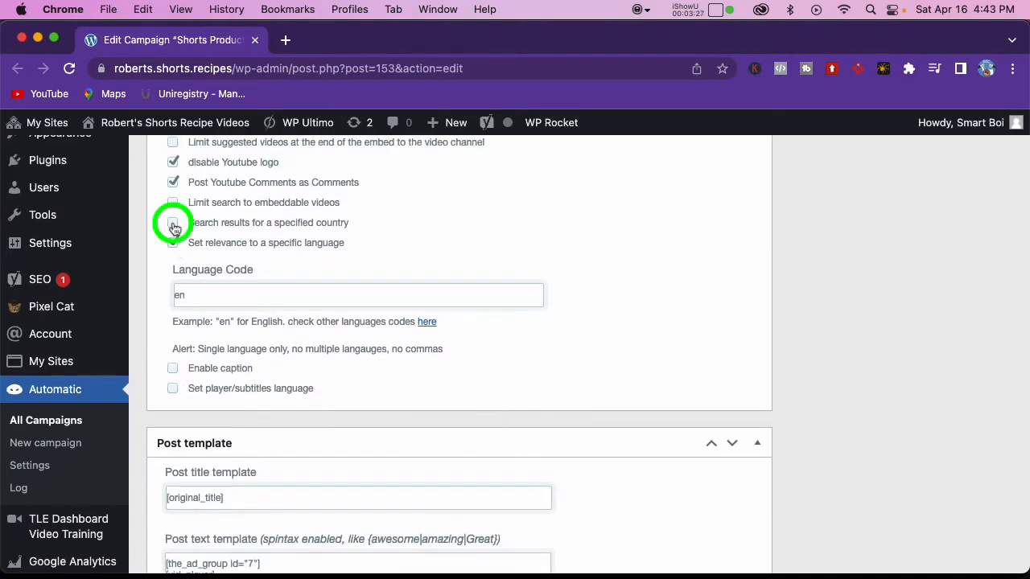
left_click(229, 278)
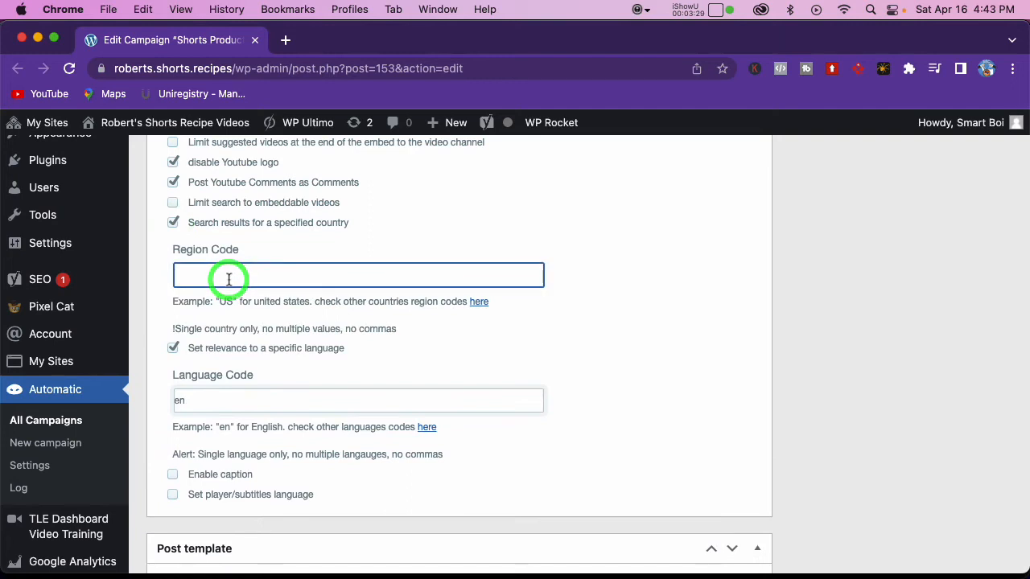
type("US")
left_click(662, 369)
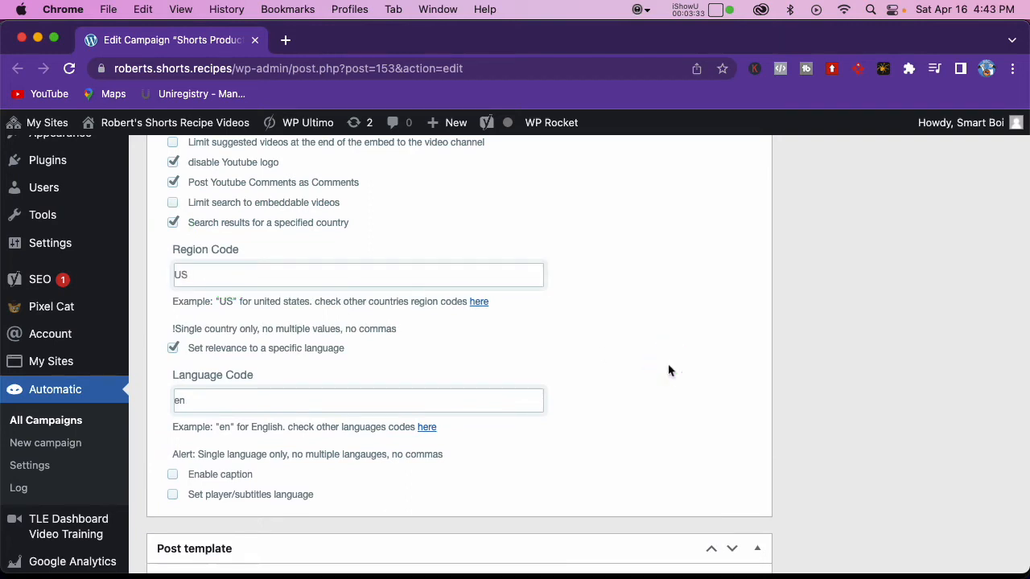
Step: Turn off fetching the full YouTube description, and enable the embed iframe title tag and the limit to embeddable videos
scroll(668, 370, "up", 2)
scroll(668, 370, "up", 10)
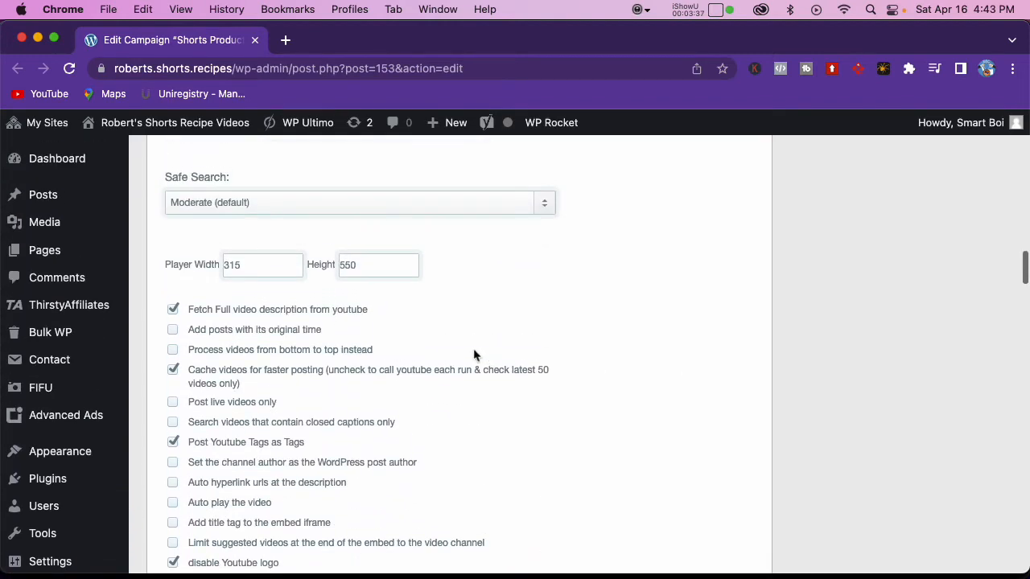
scroll(474, 354, "down", 1)
left_click(176, 302)
scroll(322, 342, "down", 4)
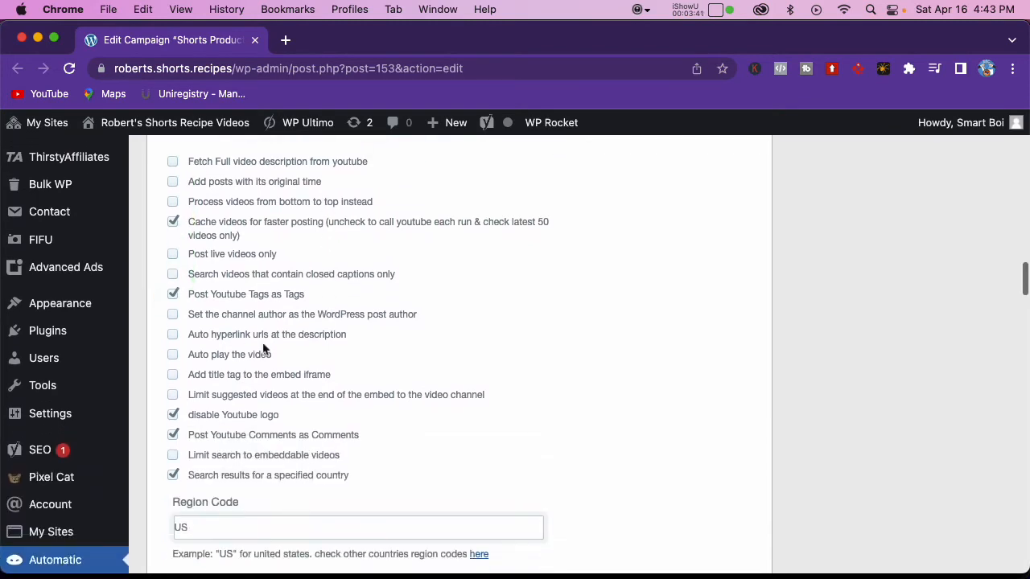
left_click(176, 363)
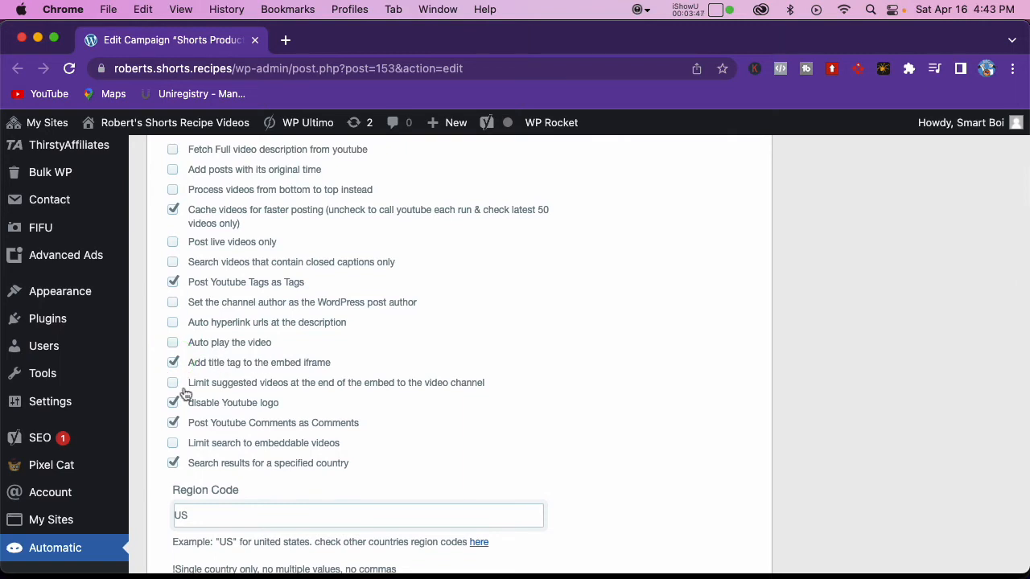
left_click(174, 444)
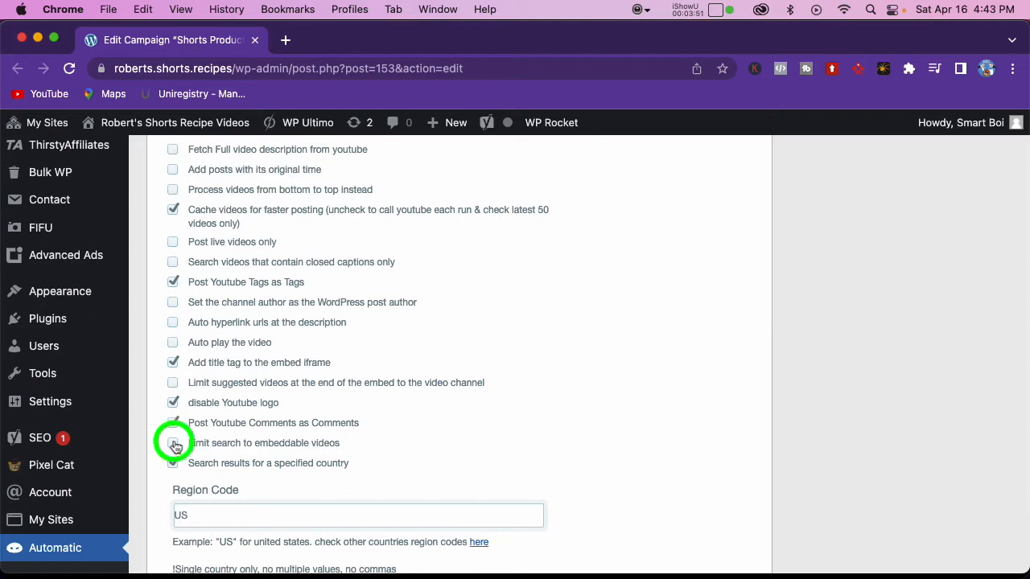
Step: Publish the Shorts Product Reviews campaign
scroll(428, 389, "up", 3)
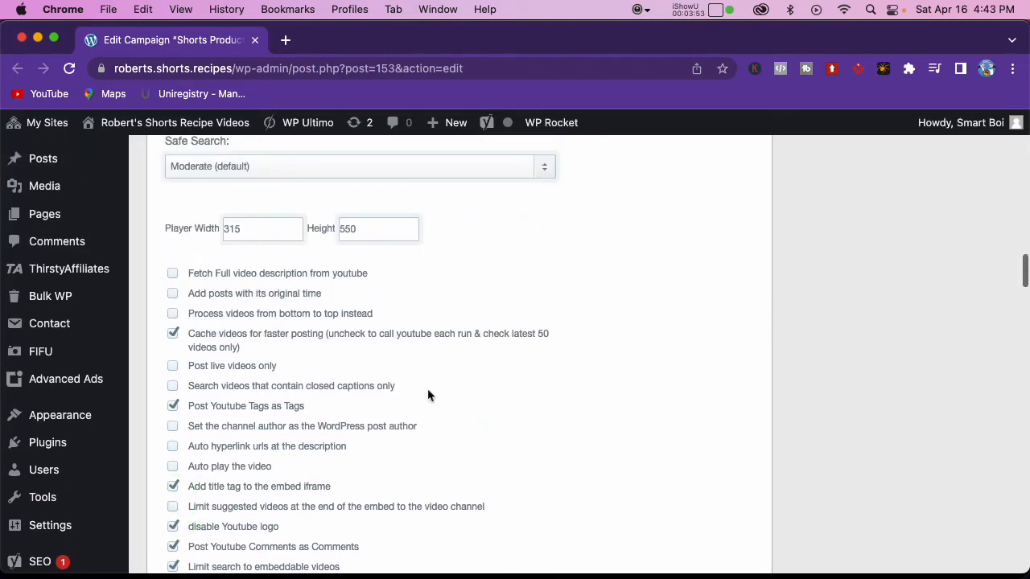
scroll(427, 393, "up", 10)
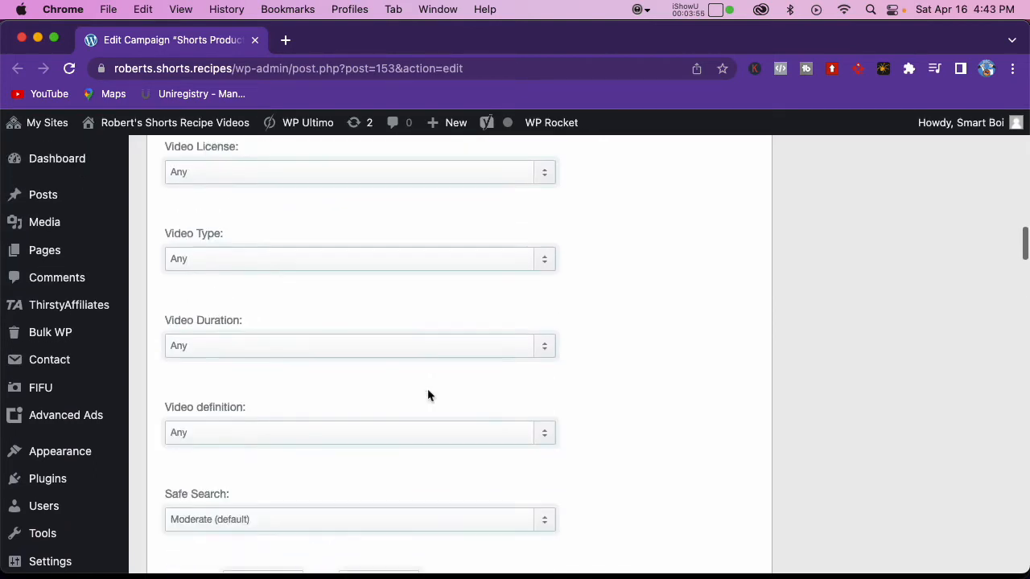
scroll(429, 396, "up", 8)
left_click(976, 510)
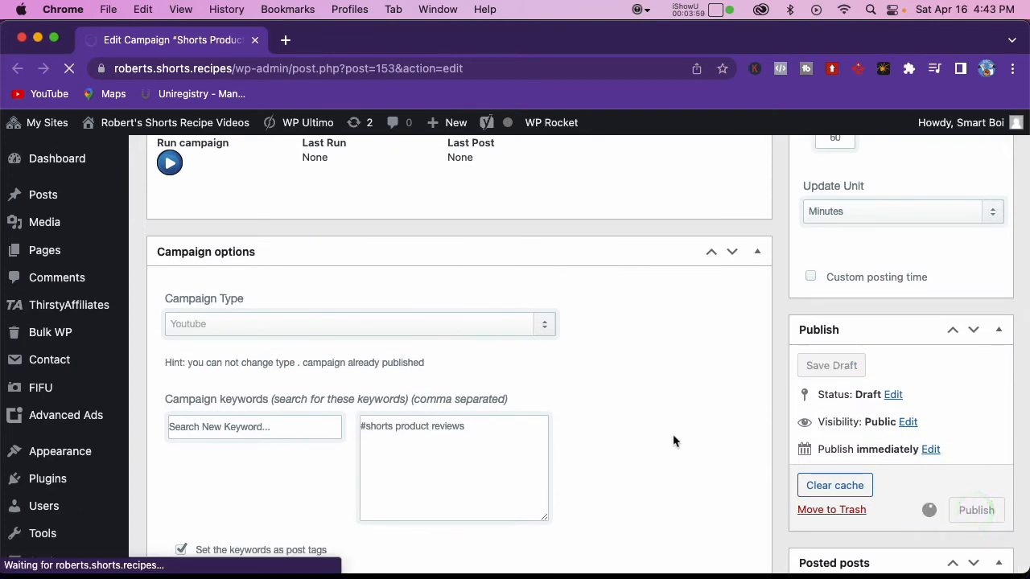
Step: Run the published campaign, review the videos listed in its processing log, and run it again
scroll(609, 428, "down", 3)
scroll(608, 426, "down", 2)
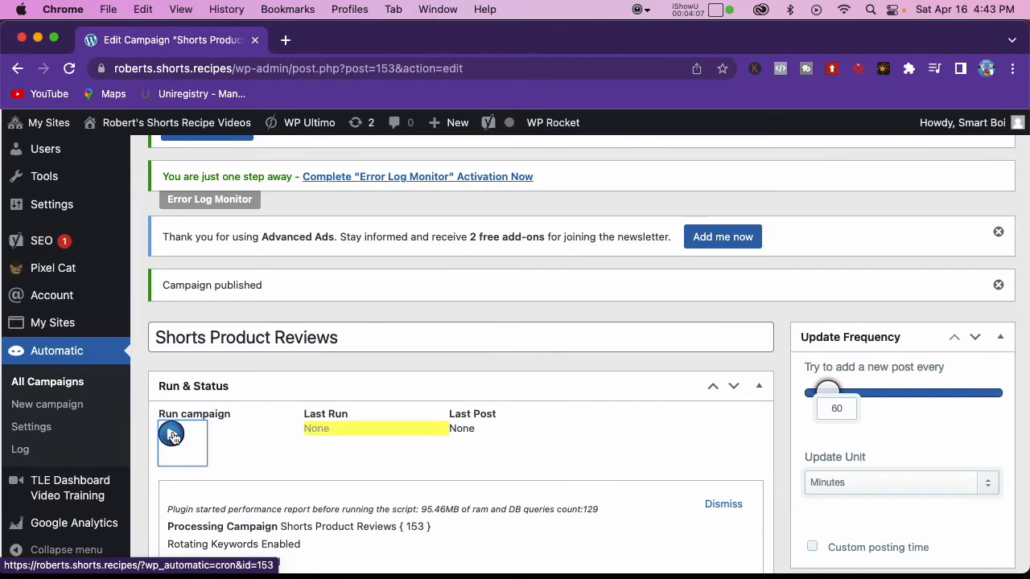
scroll(287, 442, "down", 8)
scroll(293, 435, "down", 10)
scroll(295, 437, "down", 10)
scroll(366, 435, "up", 12)
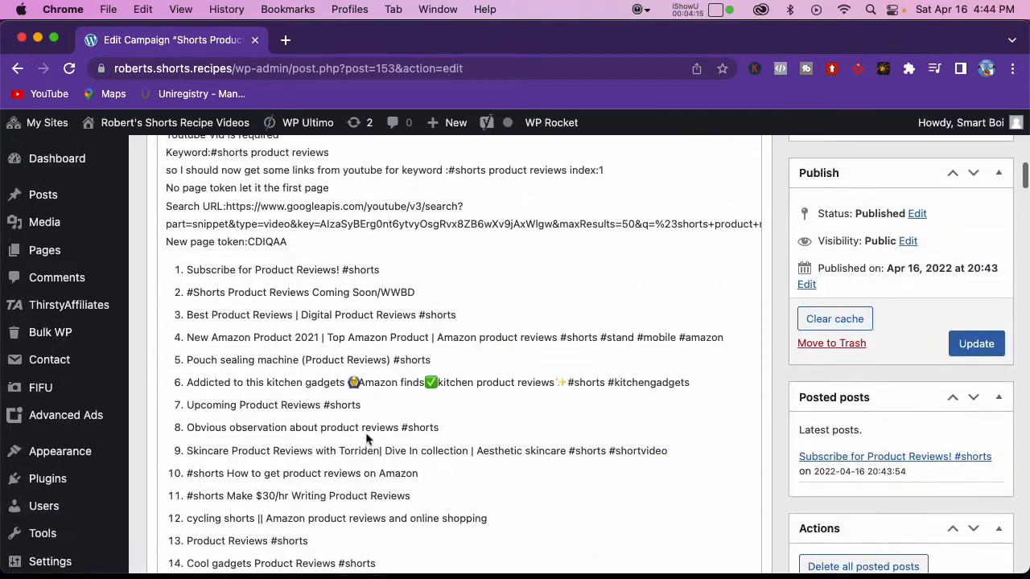
scroll(366, 439, "up", 6)
left_click(171, 377)
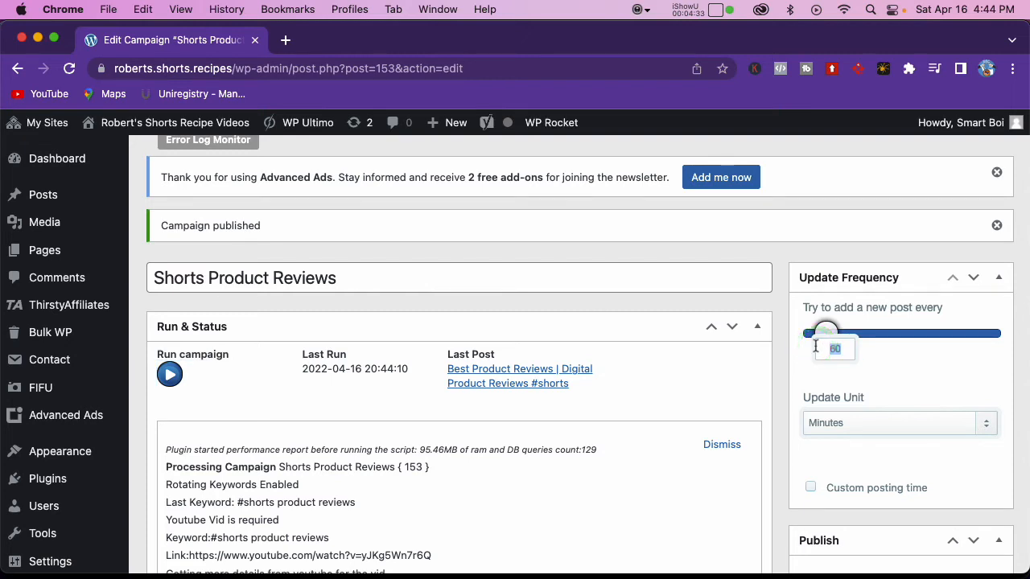
Step: Set the campaign's update frequency to one new post every 2 days and update the campaign
left_click(843, 425)
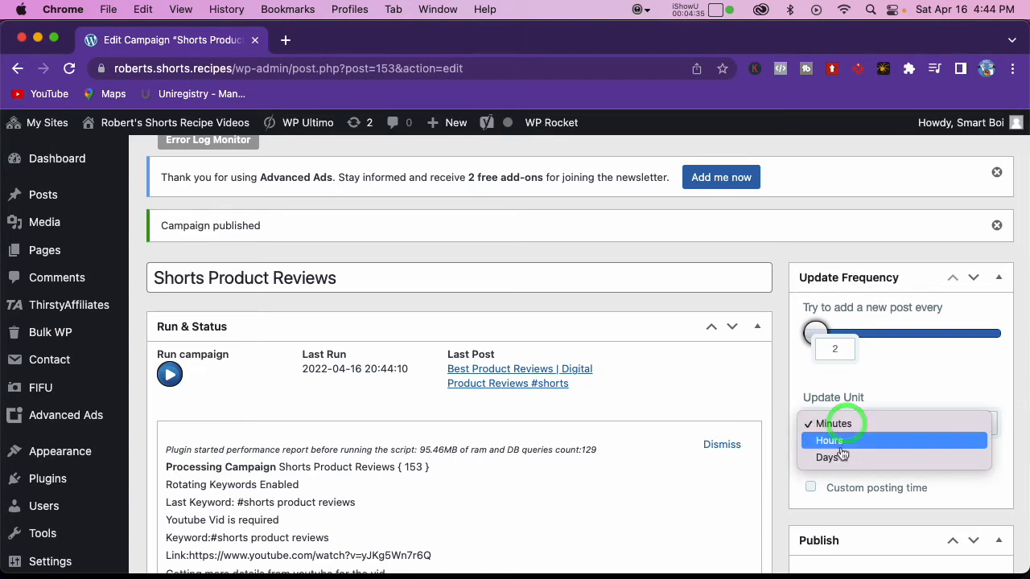
left_click(837, 456)
scroll(889, 398, "down", 5)
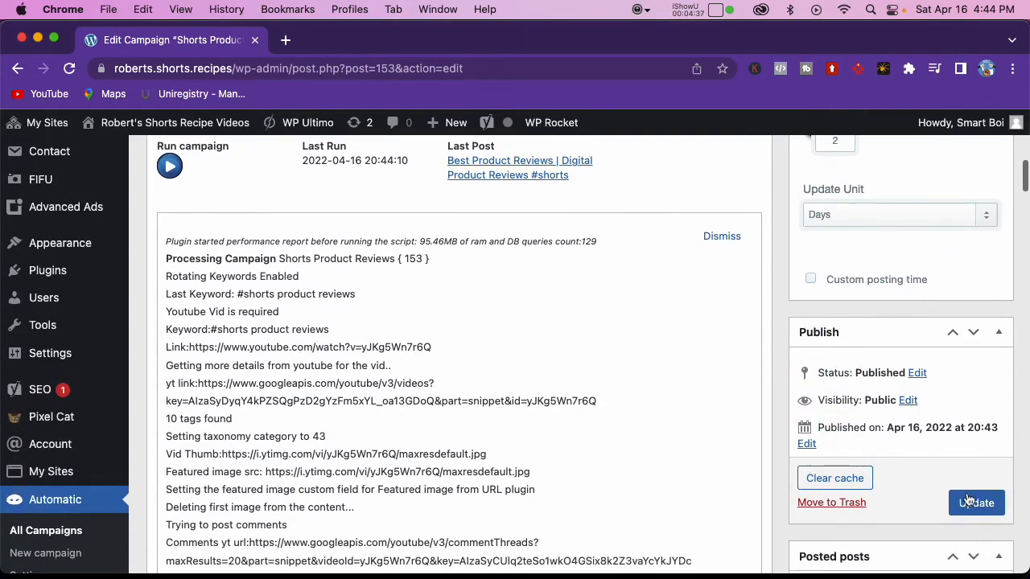
left_click(970, 502)
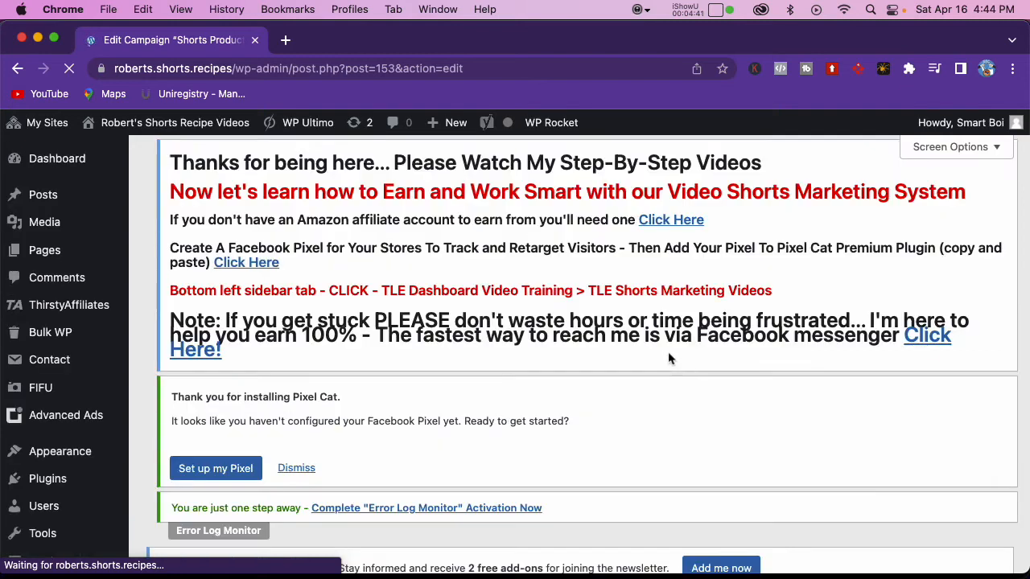
Step: Run the updated Shorts Product Reviews campaign two more times
scroll(661, 356, "down", 5)
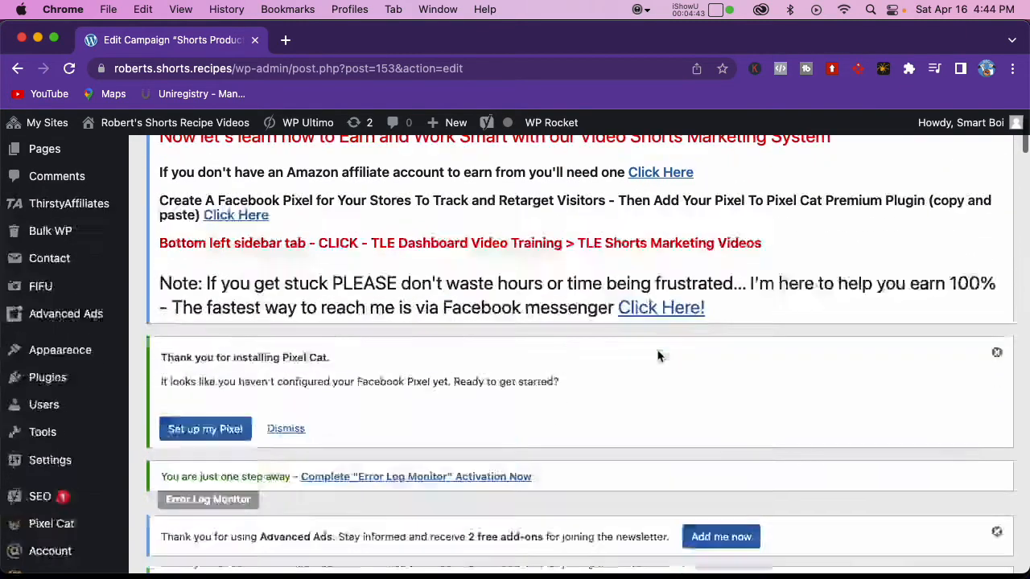
scroll(607, 352, "down", 5)
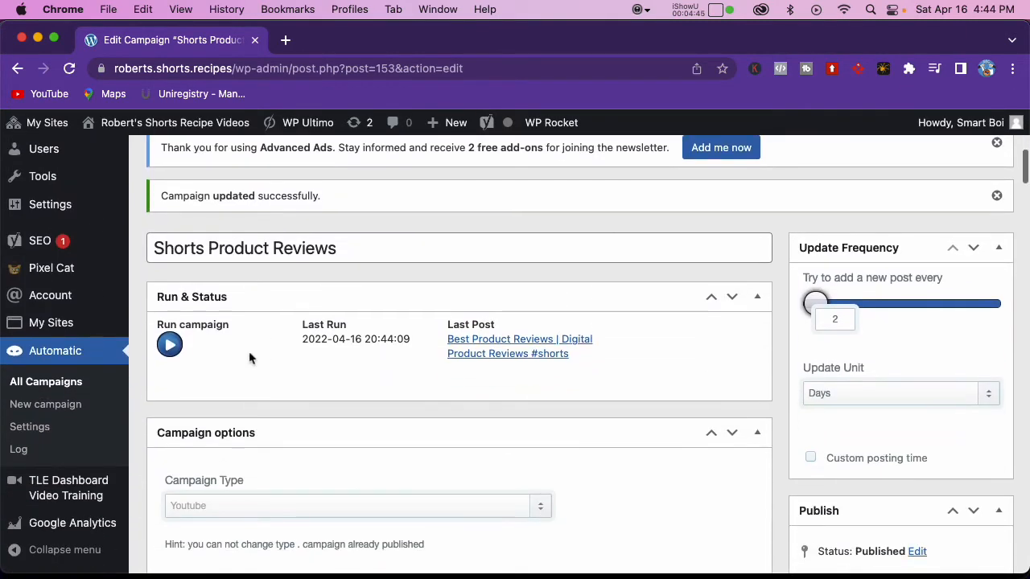
left_click(169, 344)
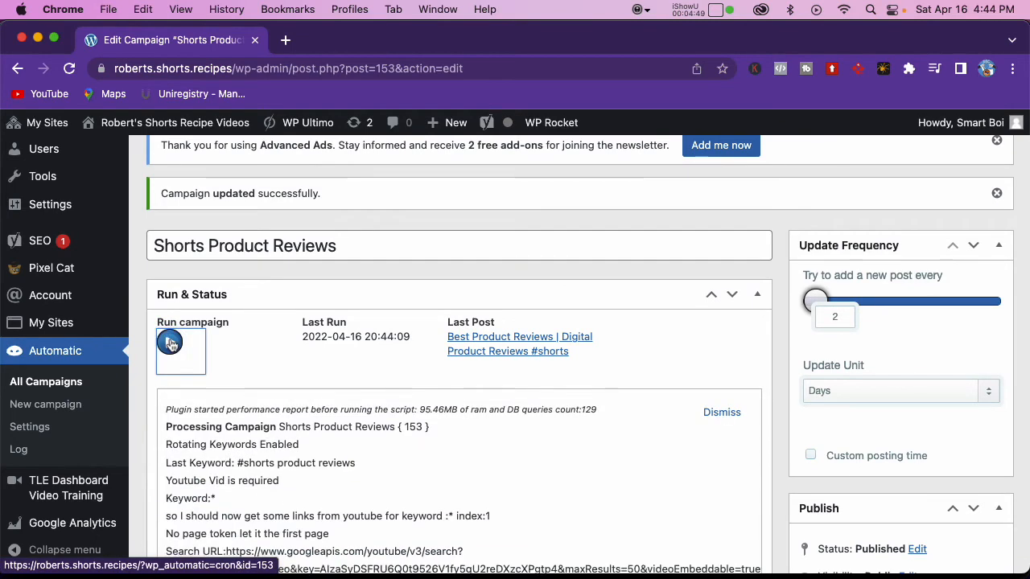
left_click(171, 344)
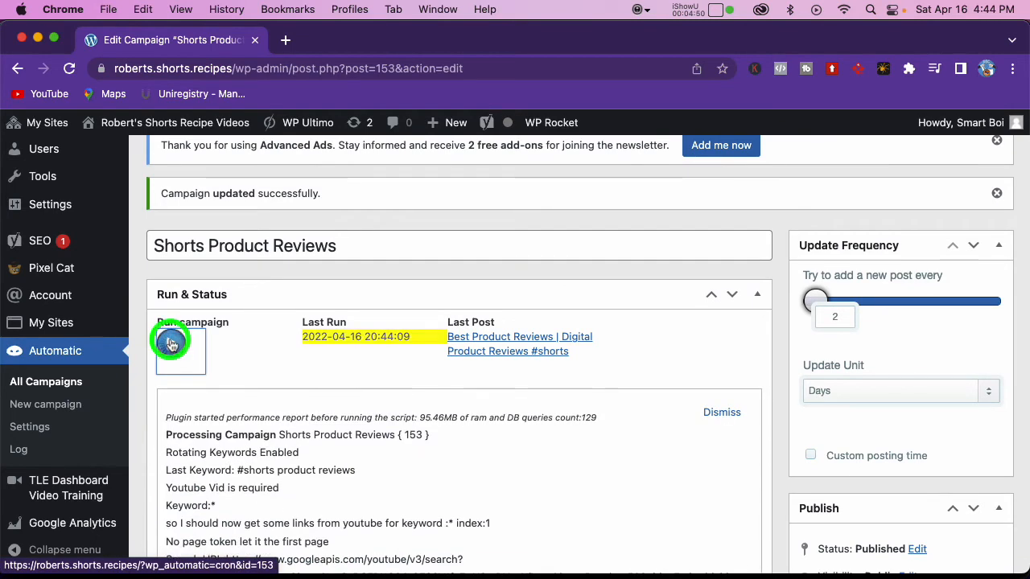
Step: Open the campaign's last post on the live site and look over its page
left_click(505, 345)
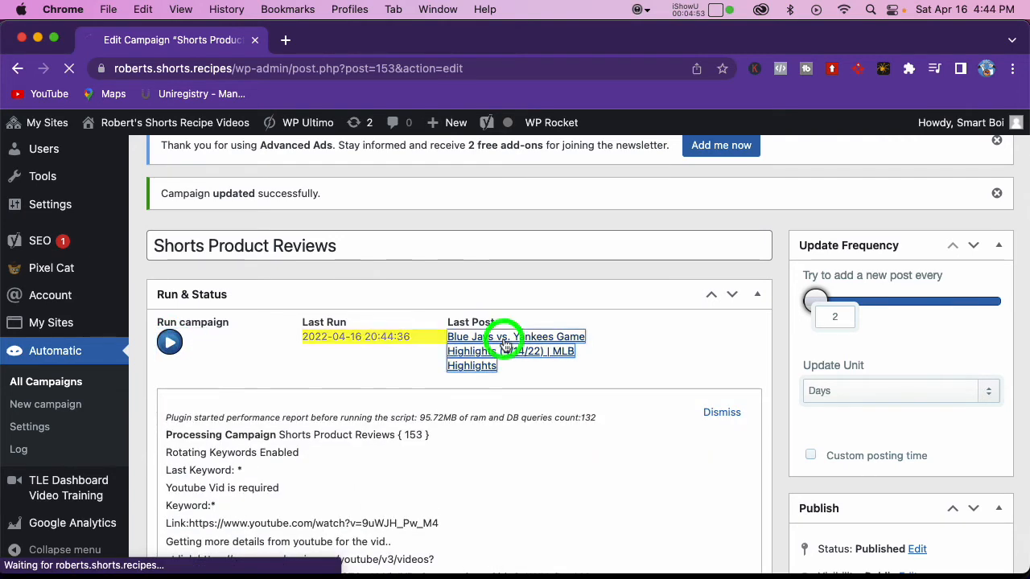
scroll(464, 356, "down", 10)
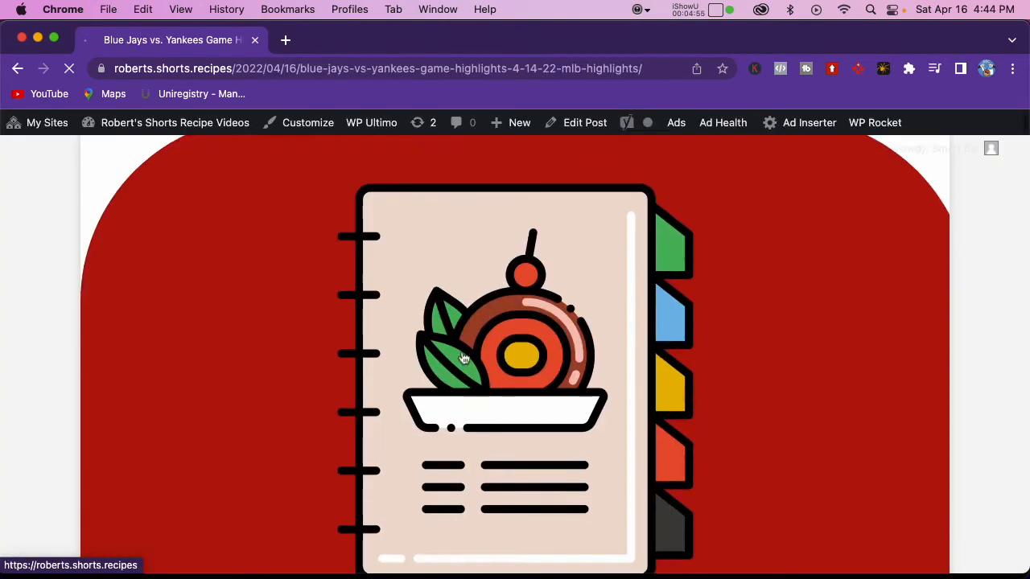
scroll(464, 356, "down", 3)
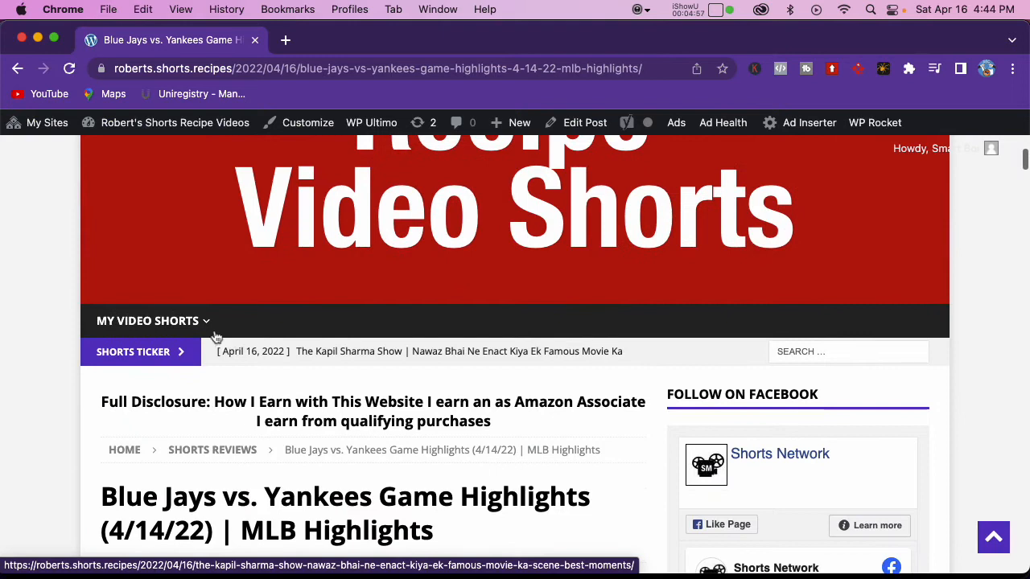
Step: Browse the posts in the site's Shorts Reviews category and open the newest one to inspect its page
mouse_move(210, 324)
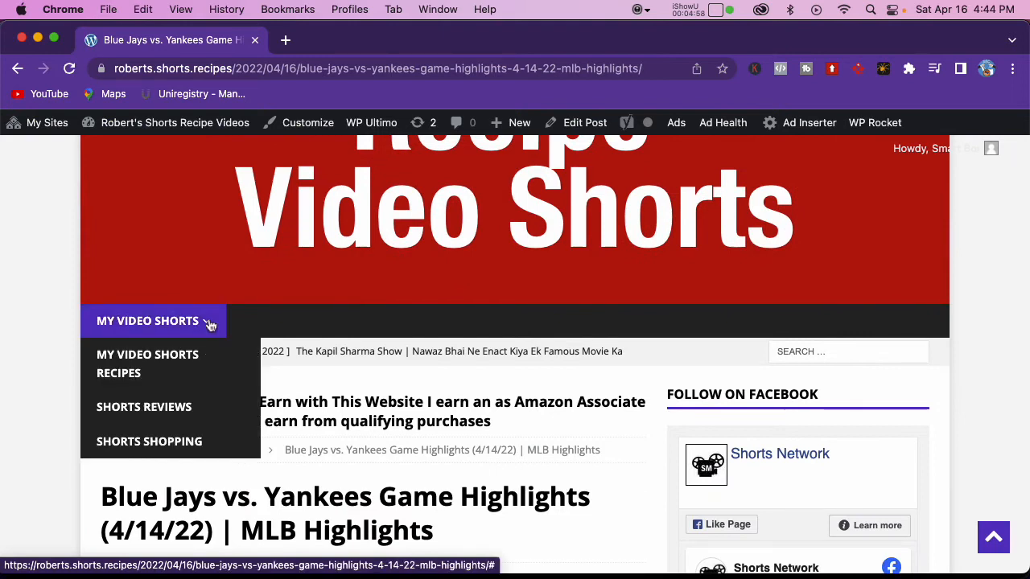
left_click(184, 407)
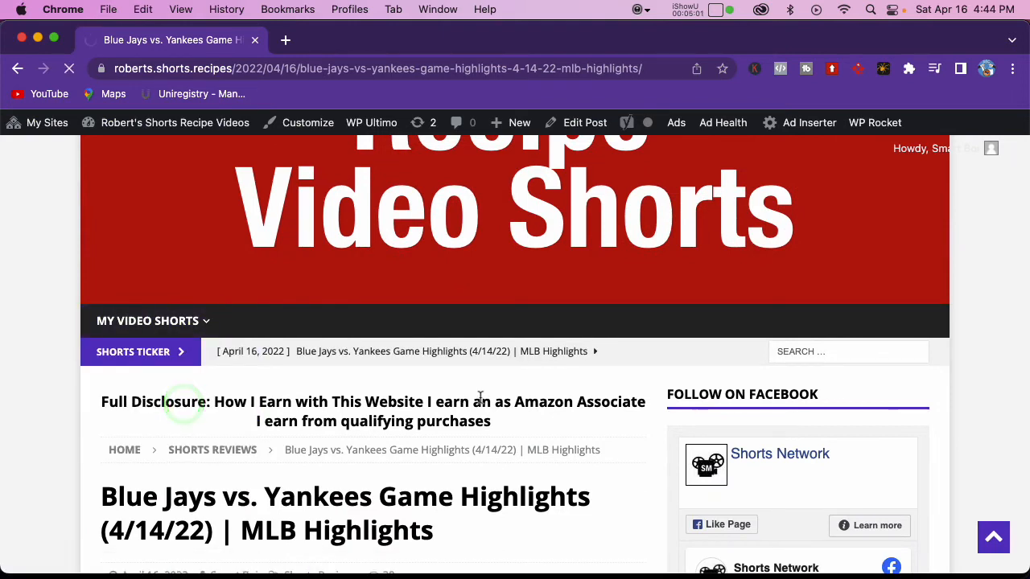
scroll(487, 396, "down", 15)
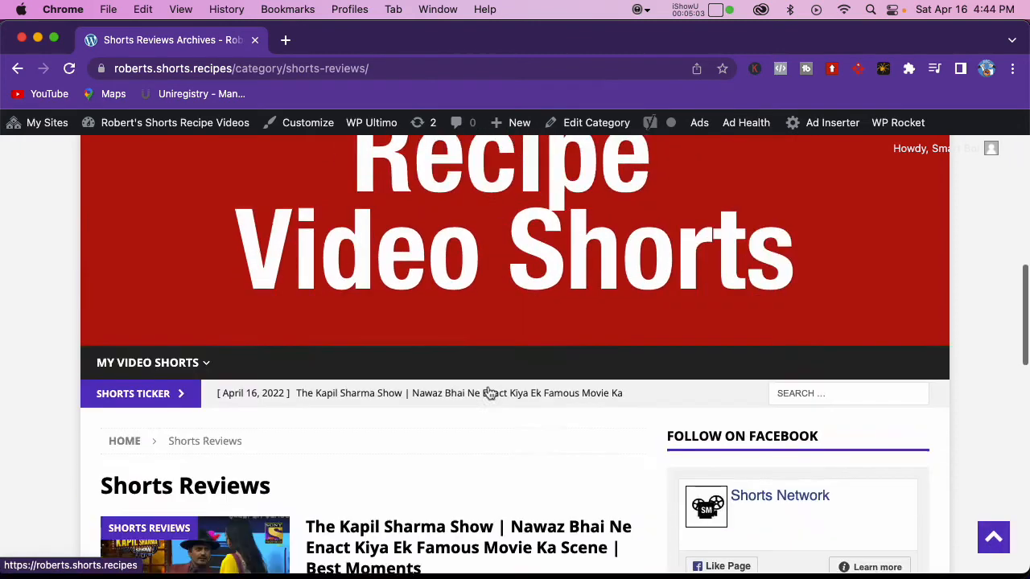
scroll(488, 390, "down", 5)
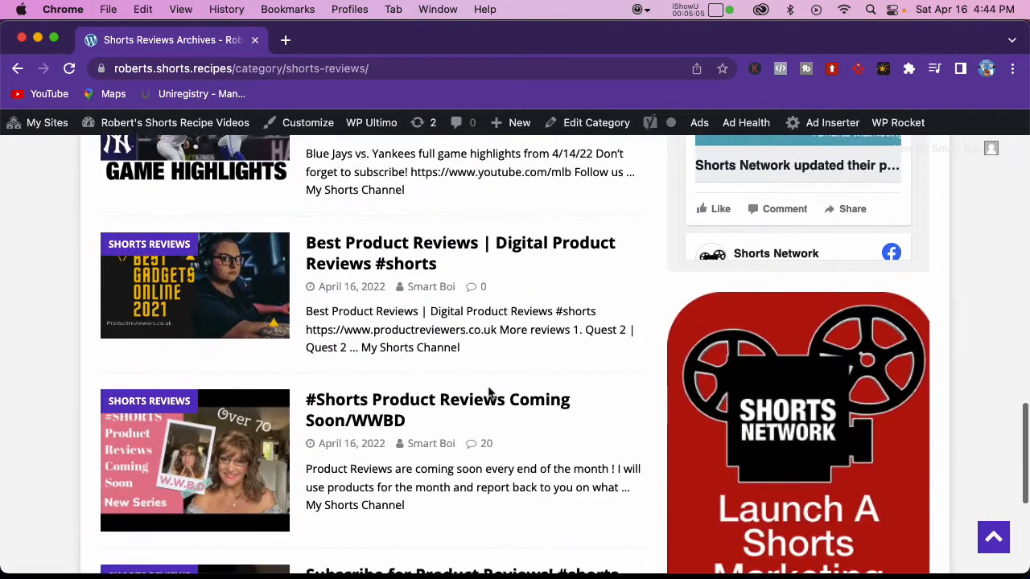
scroll(488, 389, "up", 4)
scroll(487, 387, "up", 5)
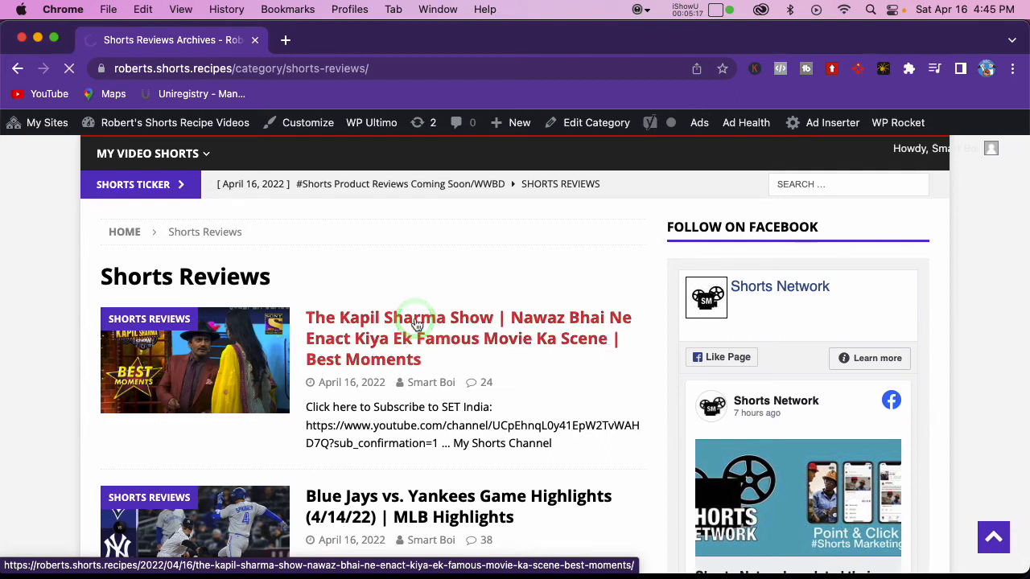
scroll(437, 333, "down", 10)
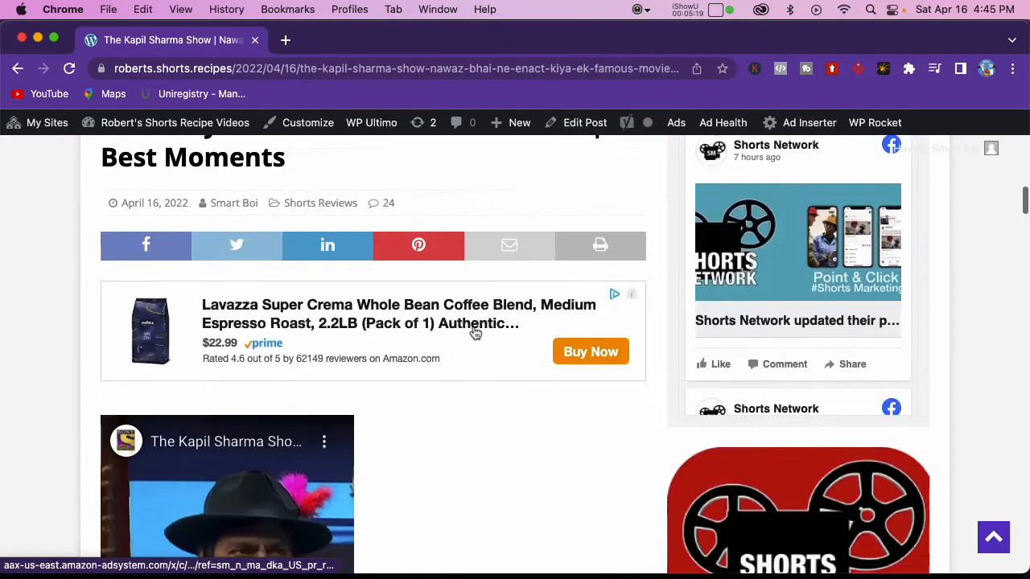
Step: Play and pause the embedded Kapil Sharma Show video in the post, and examine the product ads placed around it
scroll(475, 333, "down", 5)
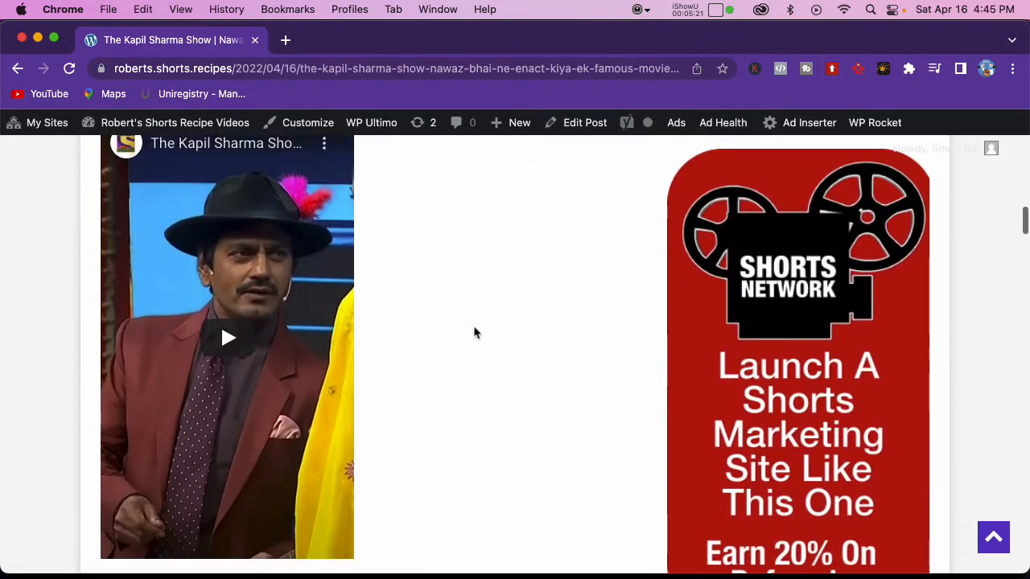
scroll(474, 333, "up", 2)
scroll(471, 333, "down", 3)
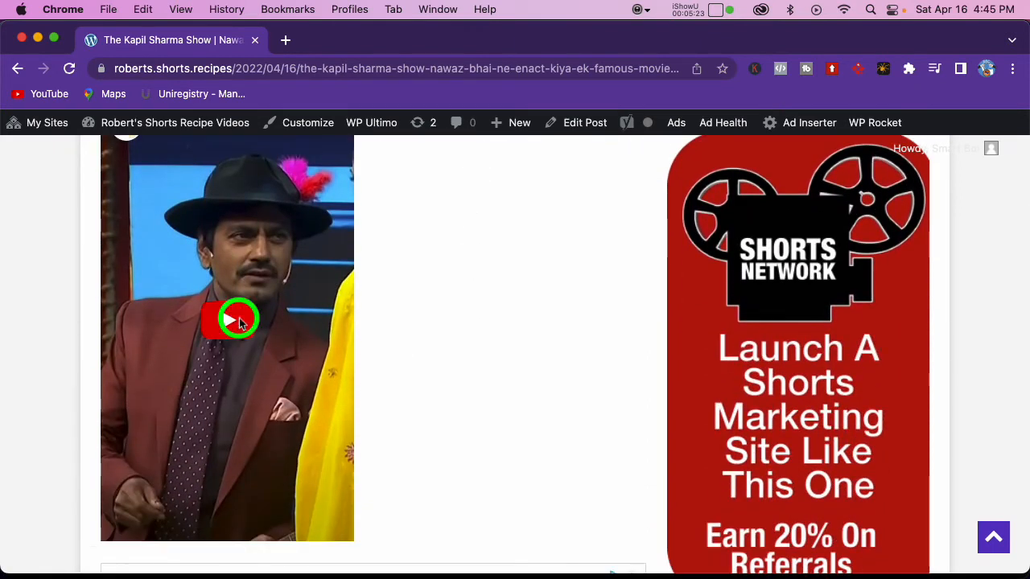
left_click(239, 322)
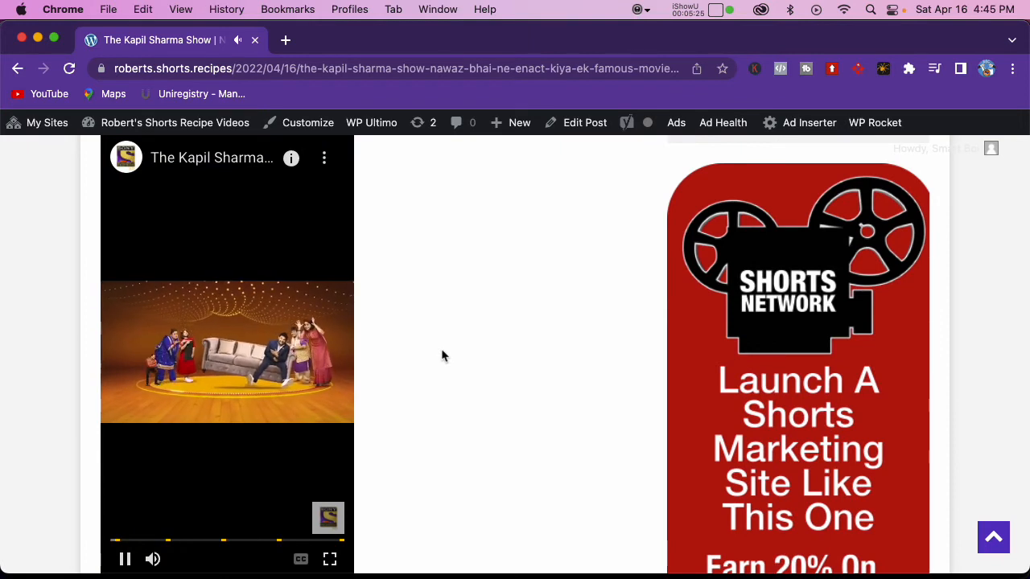
scroll(441, 349, "down", 2)
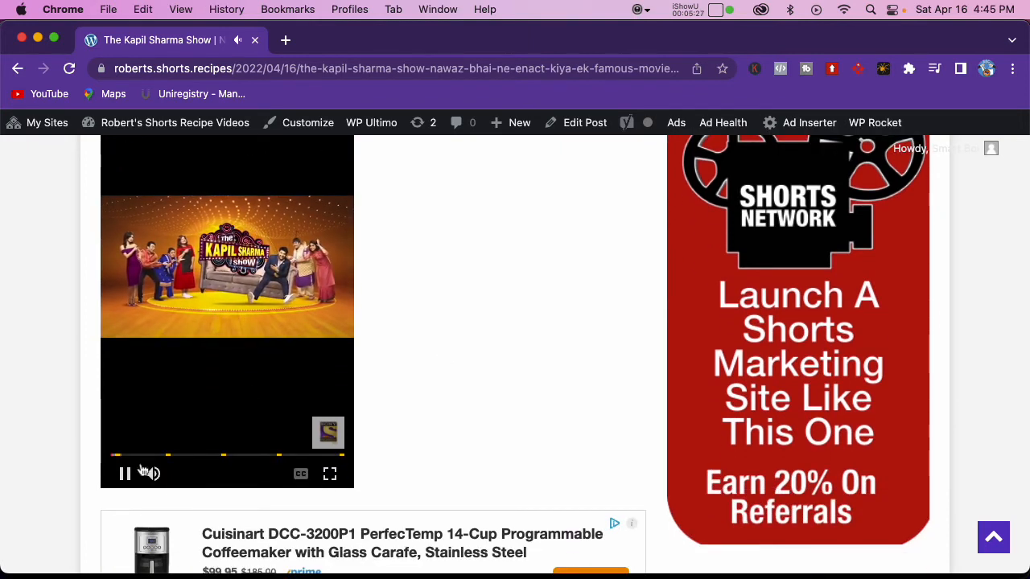
left_click(127, 474)
scroll(403, 373, "up", 4)
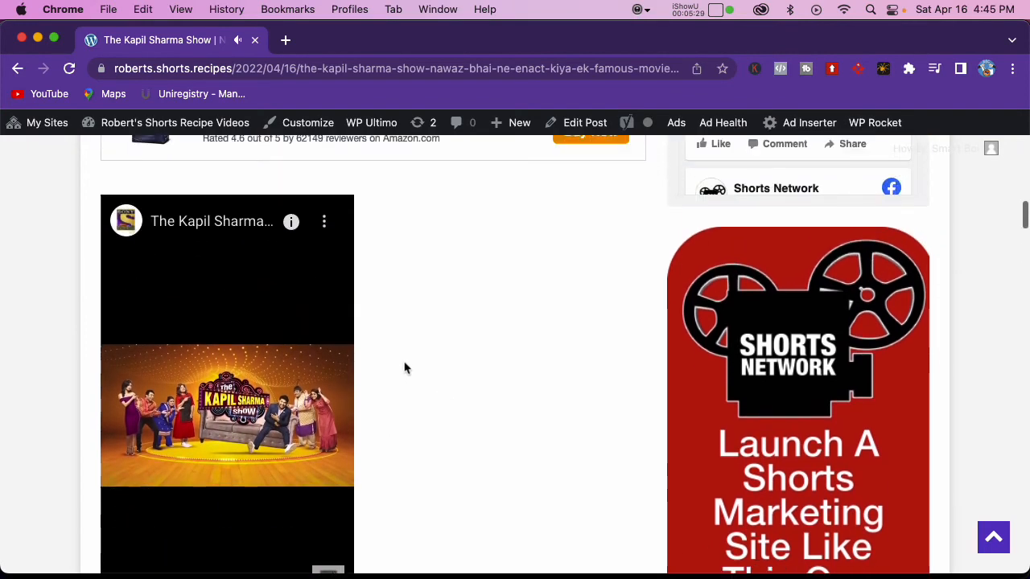
scroll(383, 375, "down", 7)
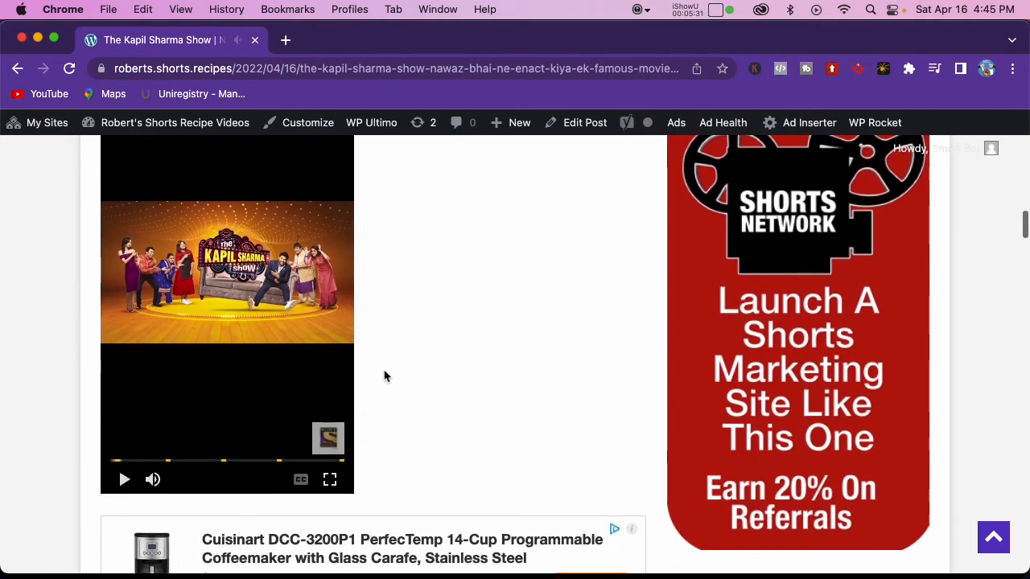
scroll(389, 372, "up", 5)
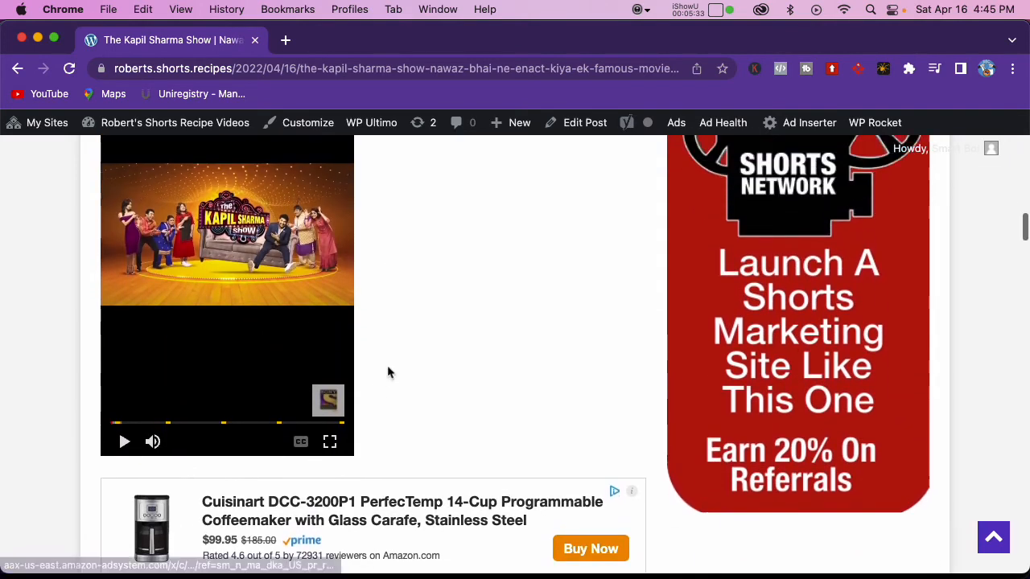
scroll(387, 372, "up", 4)
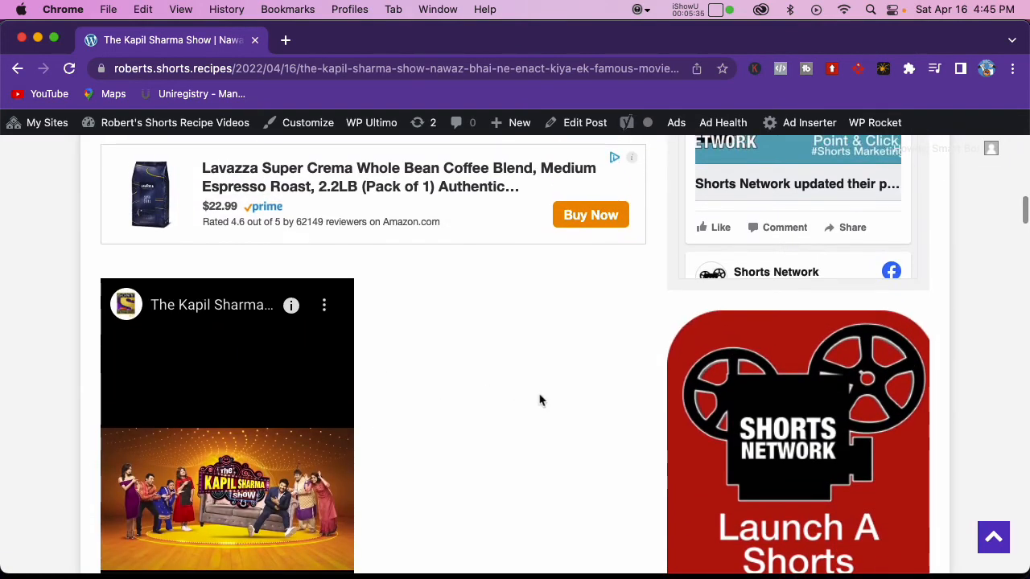
scroll(539, 399, "down", 6)
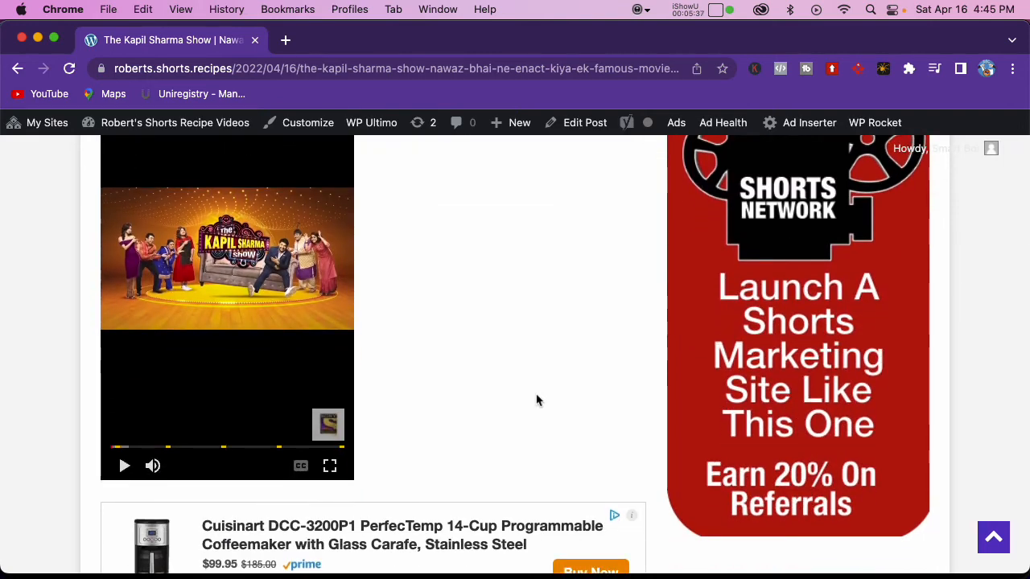